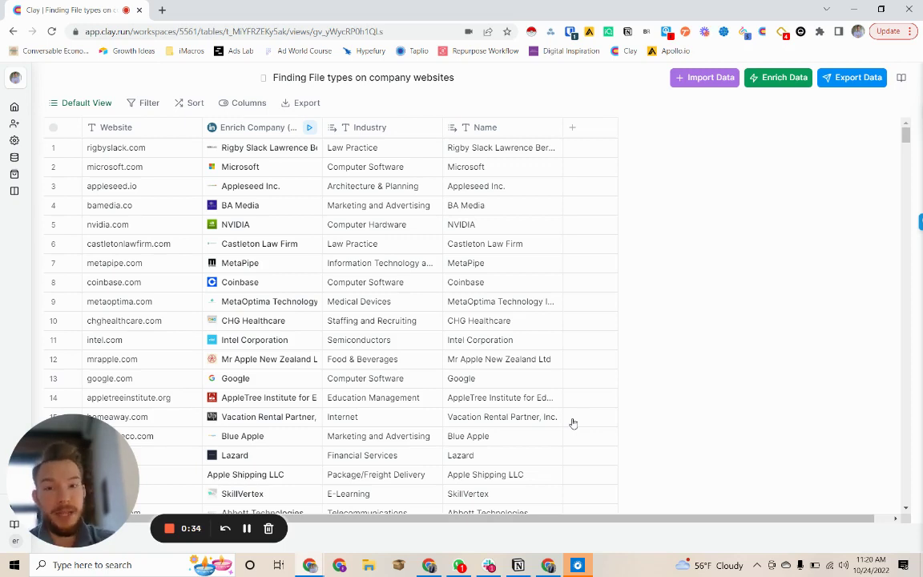
# Add a Search Google enrichment column from the Google provider under Enrich Data's All Enrichments
pyautogui.click(780, 78)
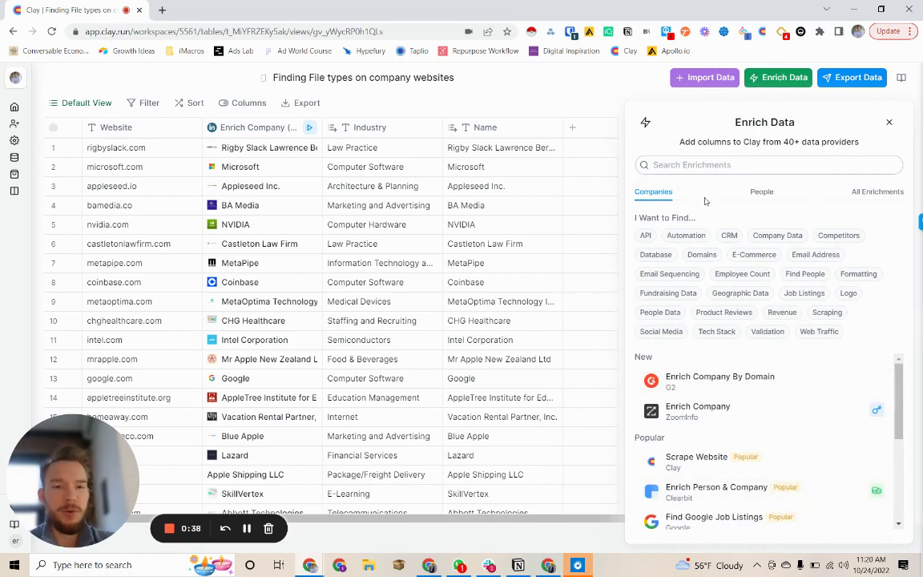
pyautogui.click(879, 192)
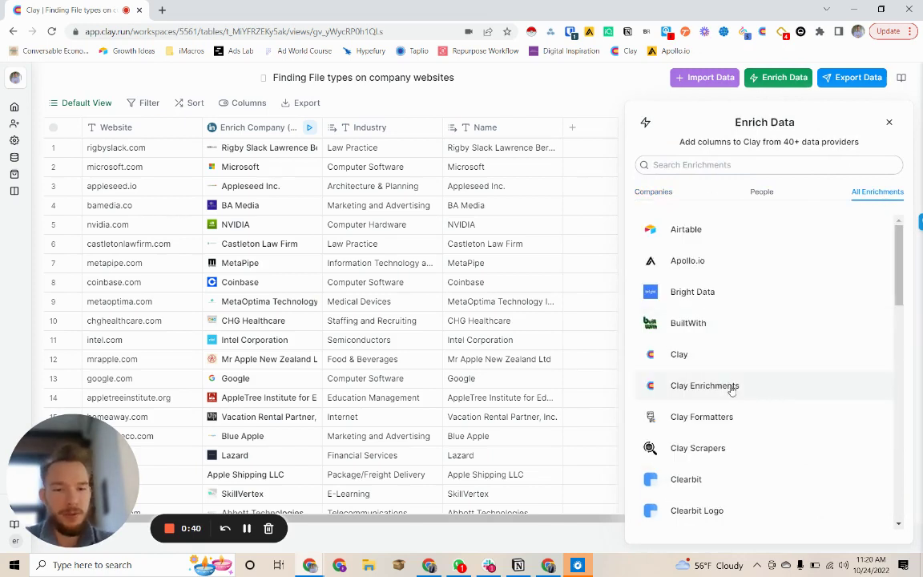
pyautogui.scroll(-2, 738, 392)
pyautogui.scroll(-3, 743, 408)
pyautogui.click(692, 335)
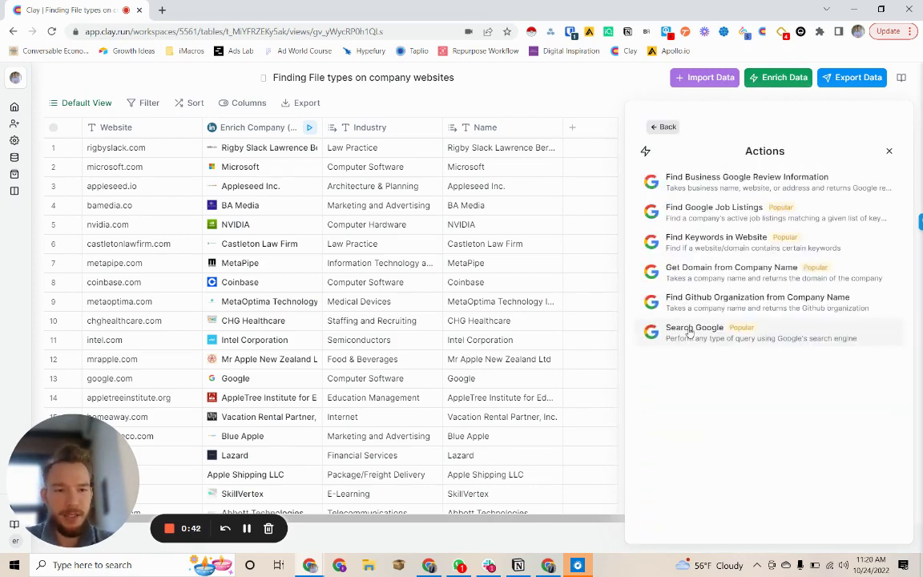
pyautogui.click(691, 329)
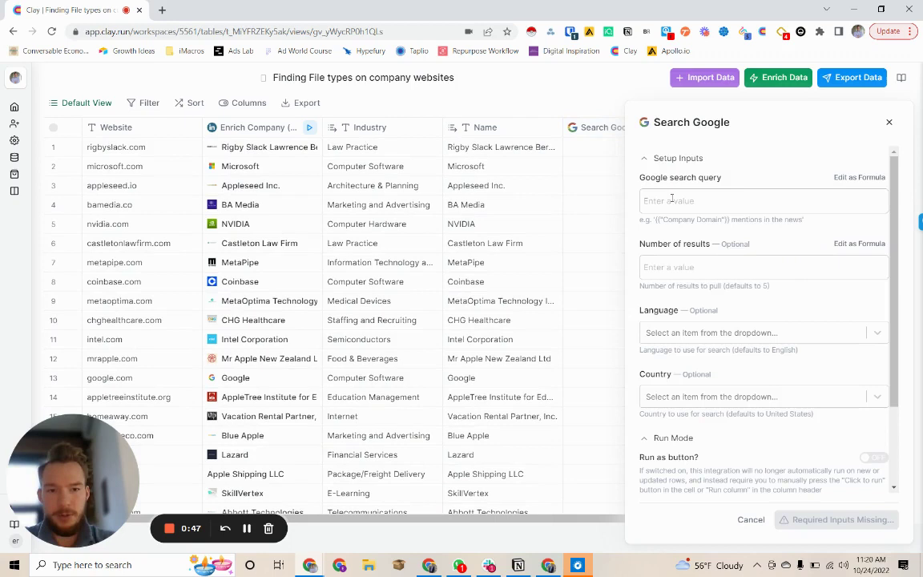
# Build the search query site: Website filetype:pdf, inserting the Website column after site:
pyautogui.click(671, 198)
pyautogui.write('site:')
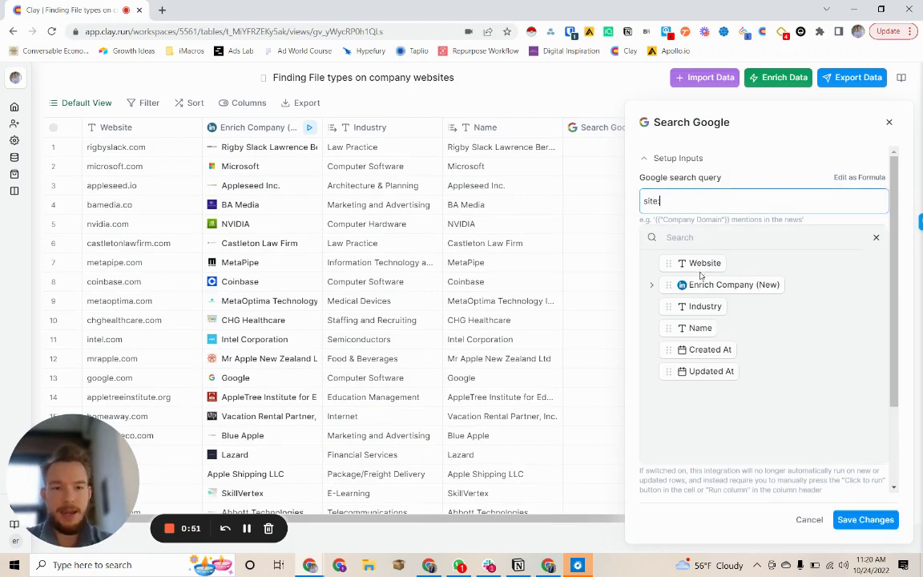
pyautogui.moveTo(703, 263); pyautogui.dragTo(700, 217)
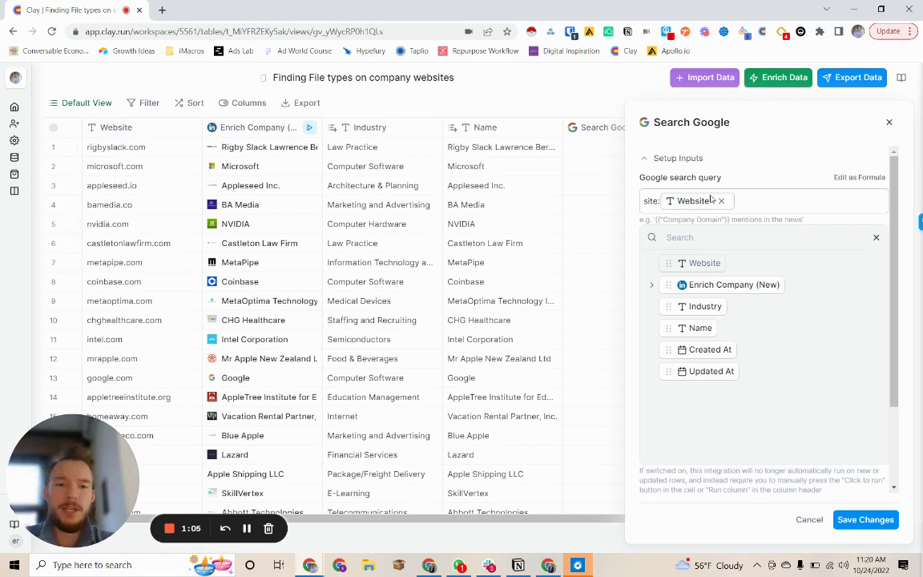
pyautogui.click(771, 207)
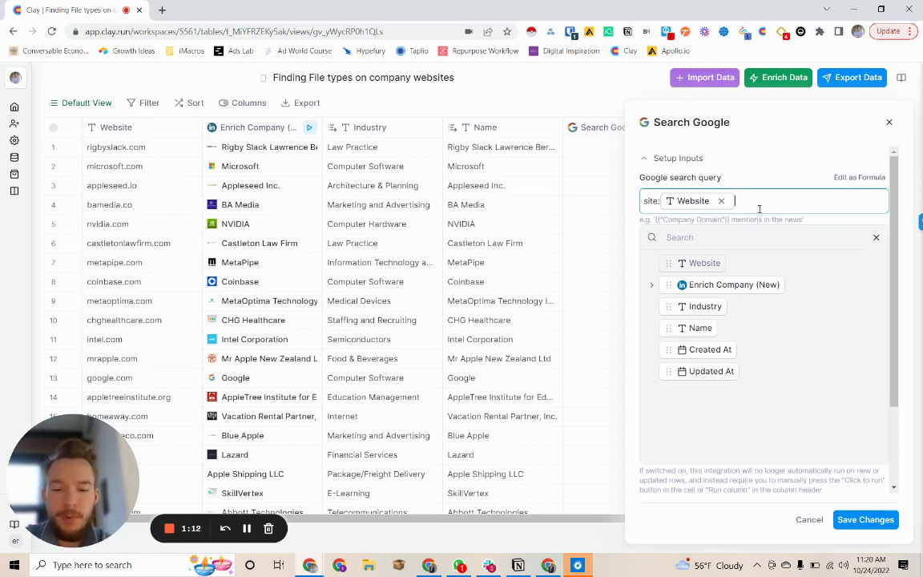
pyautogui.write('filetype')
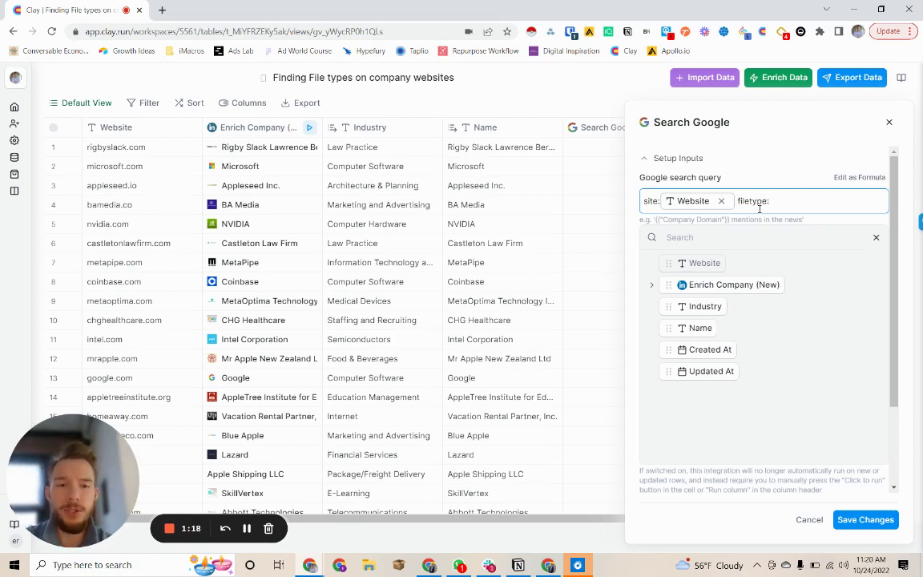
pyautogui.write(':')
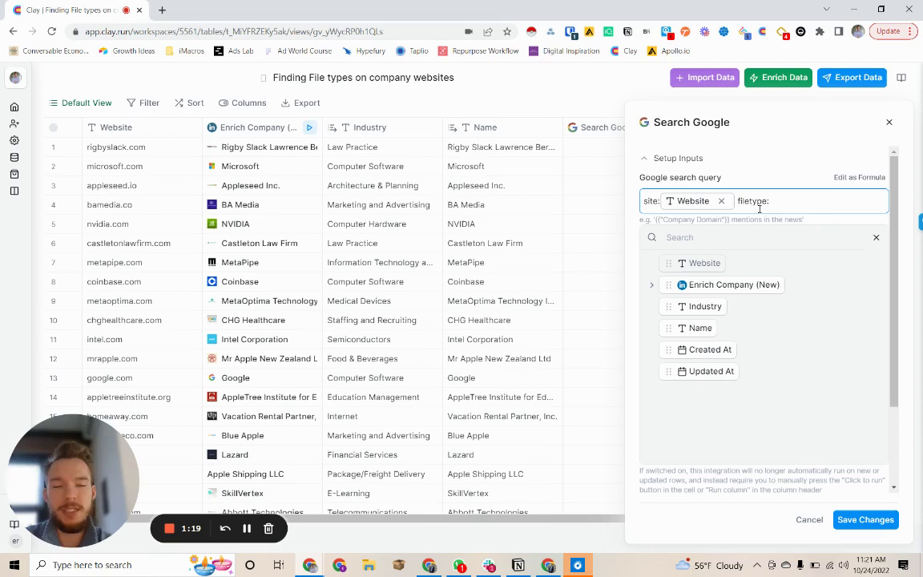
pyautogui.write('pdf')
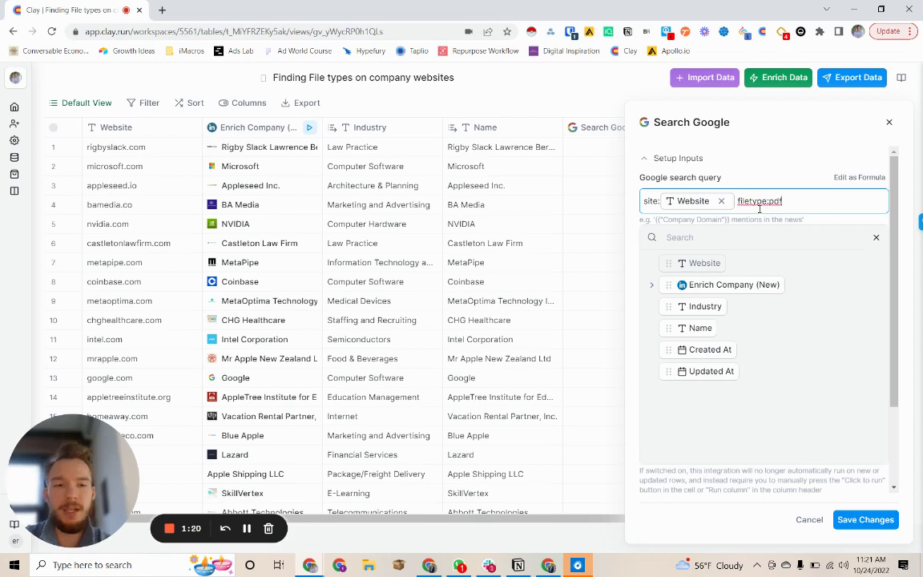
pyautogui.click(876, 240)
# Set Number of results to 1 and save the Search Google settings
pyautogui.click(876, 267)
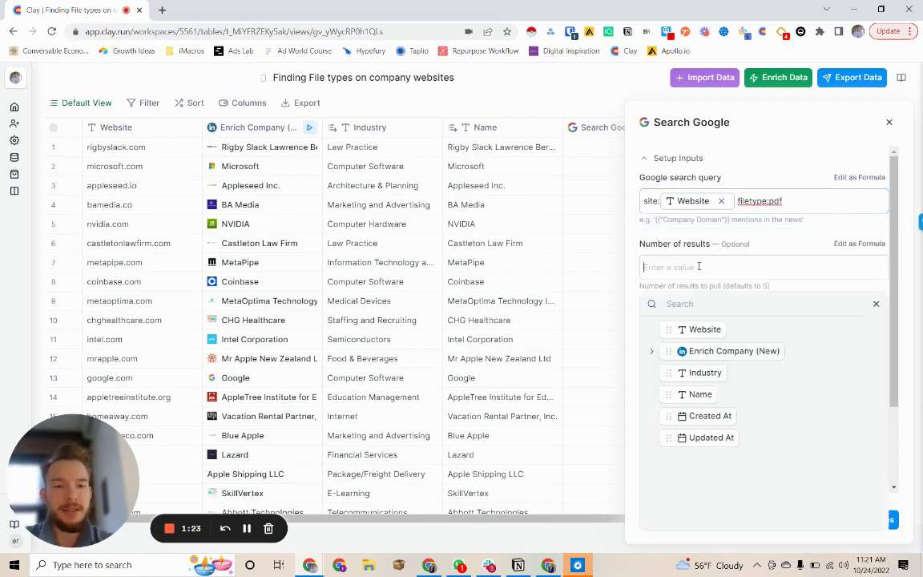
pyautogui.write('1')
pyautogui.click(877, 305)
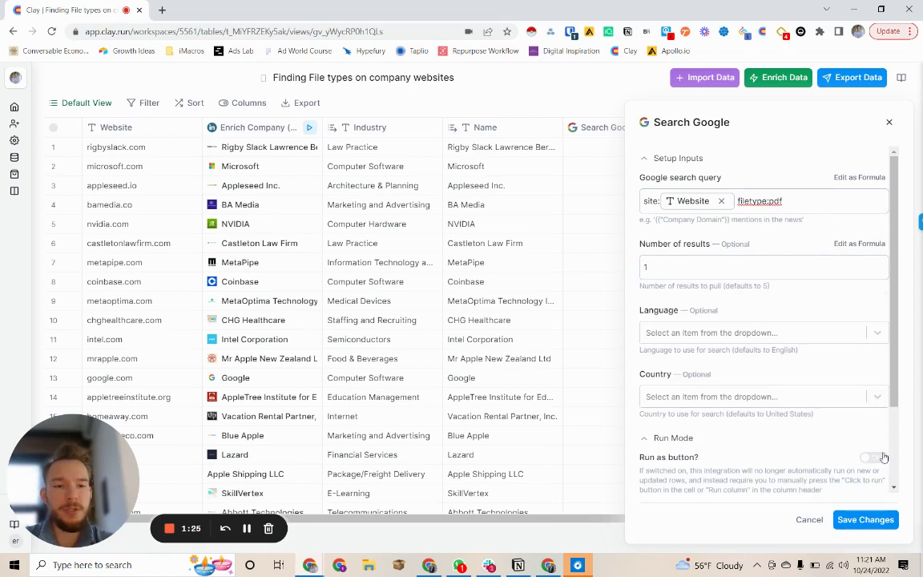
pyautogui.click(872, 519)
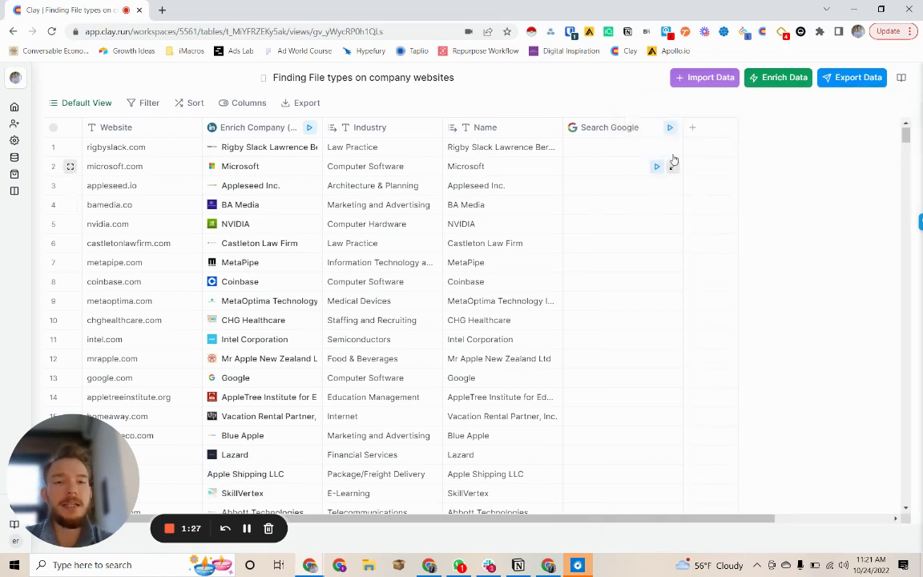
# Run the search for Microsoft, appleseed.io, BA Media, NVIDIA, Castleton Law Firm, MetaPipe and MetaOptima
pyautogui.click(657, 168)
pyautogui.click(657, 186)
pyautogui.click(657, 205)
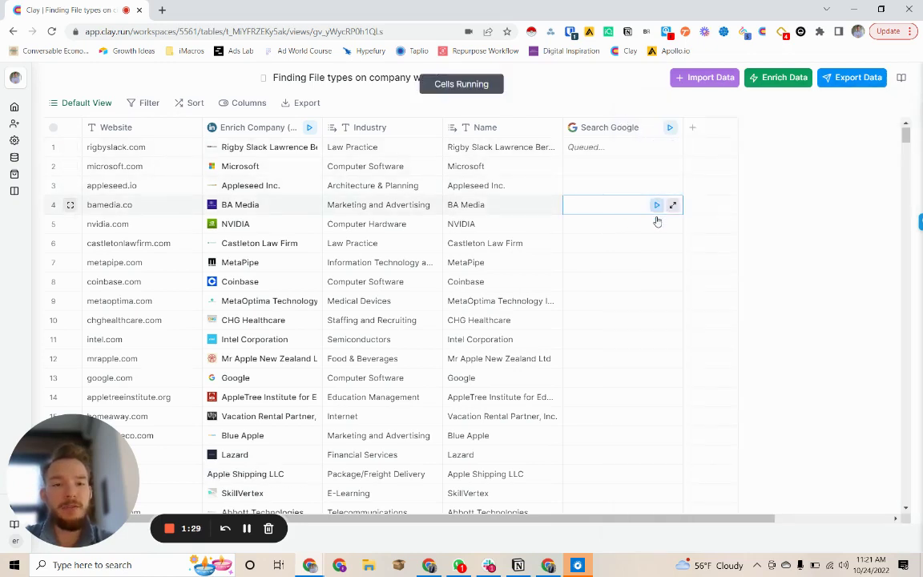
pyautogui.click(657, 225)
pyautogui.click(657, 245)
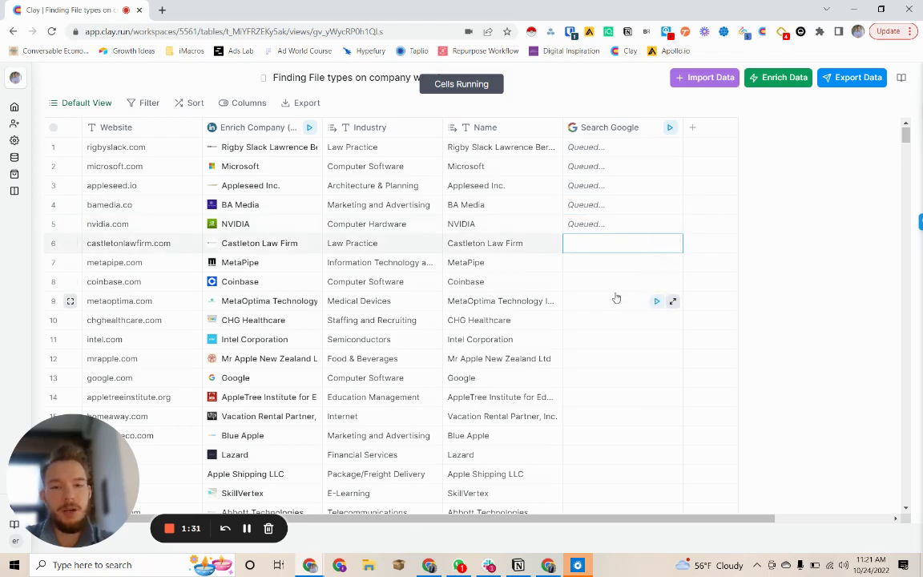
pyautogui.click(657, 264)
pyautogui.click(657, 300)
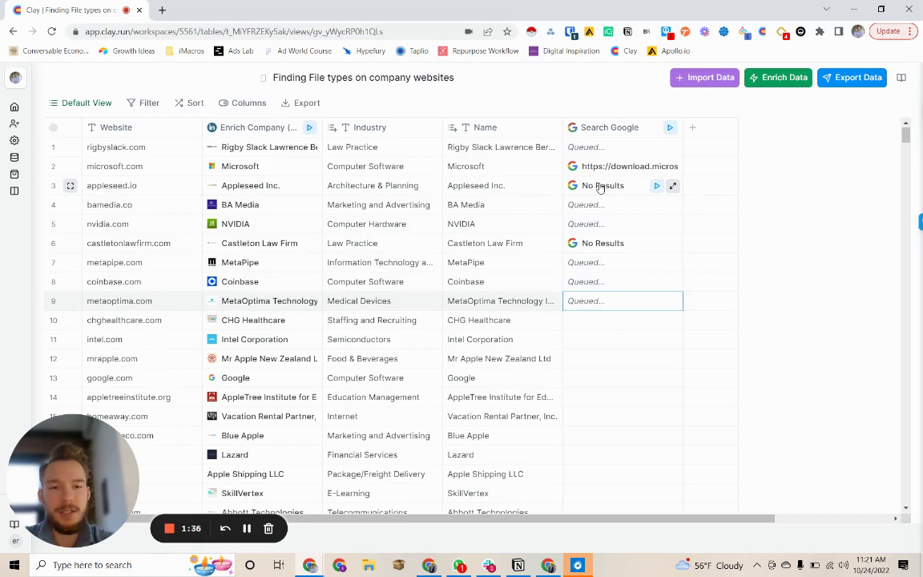
# Inspect the returned PDF result fields for Microsoft and then NVIDIA in Cell Details
pyautogui.click(614, 169)
pyautogui.click(659, 179)
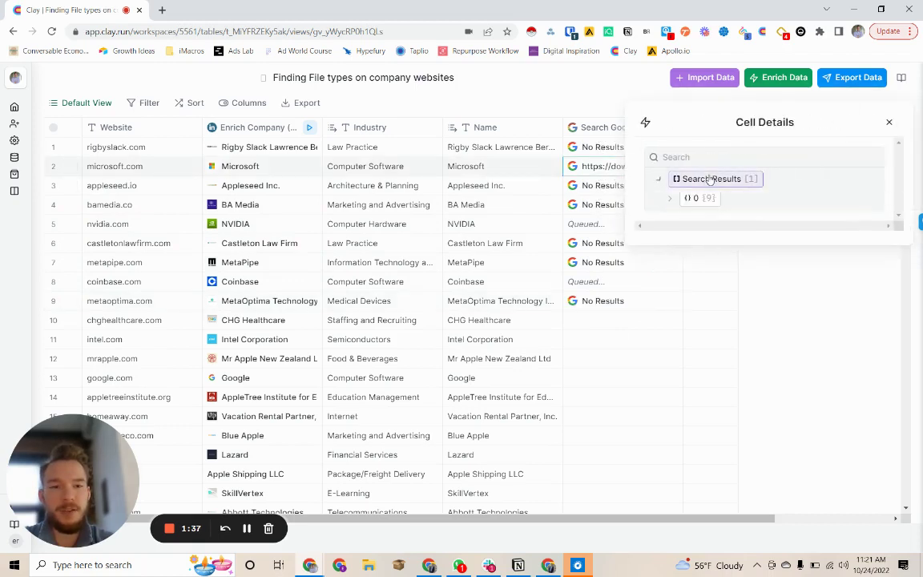
pyautogui.click(694, 198)
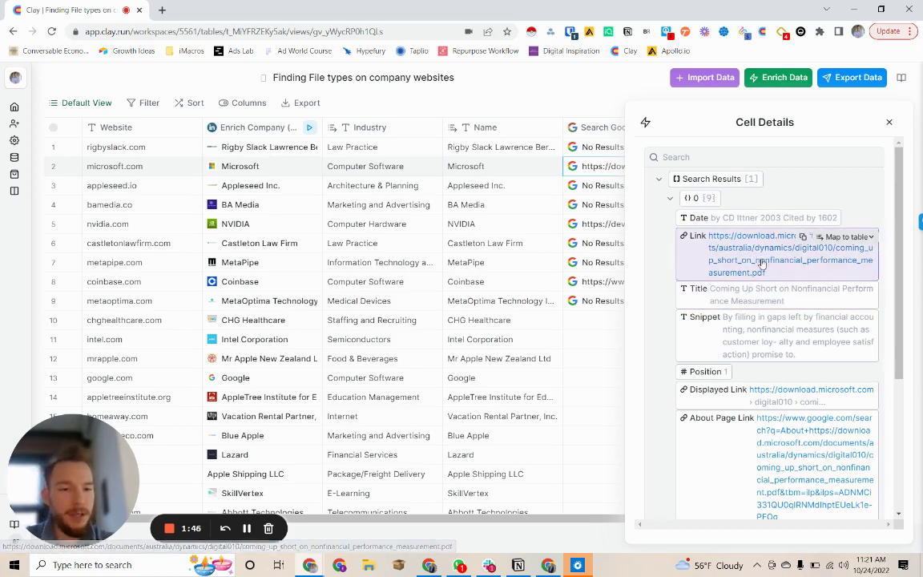
pyautogui.click(794, 103)
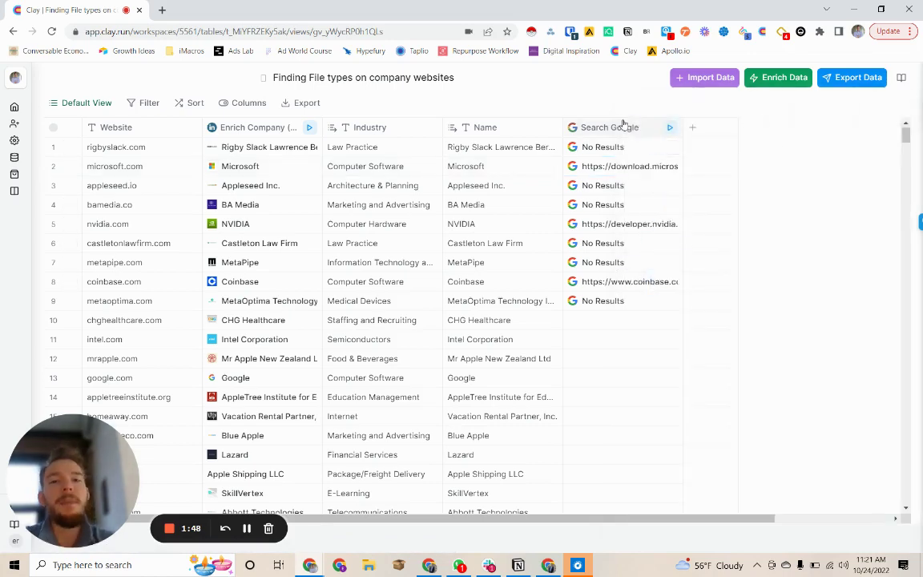
pyautogui.click(614, 224)
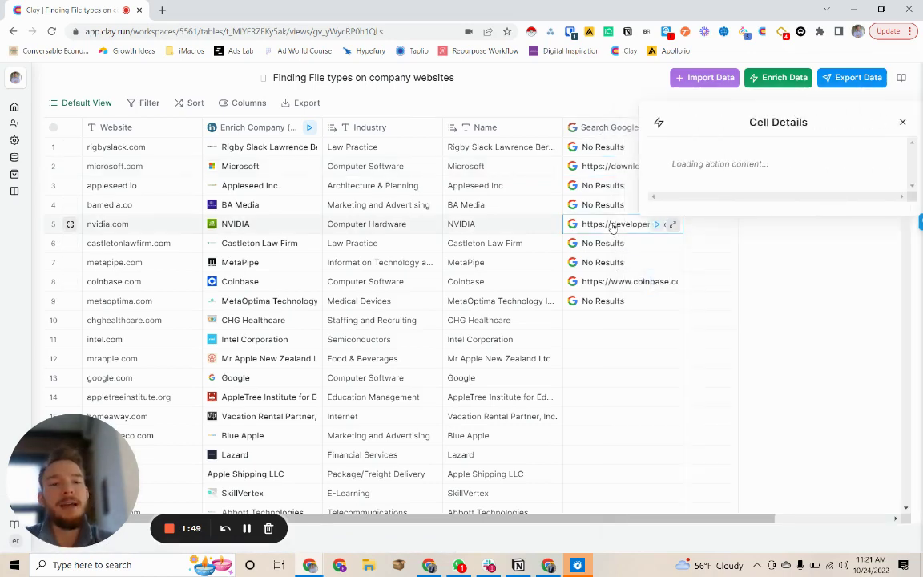
pyautogui.click(686, 179)
pyautogui.click(690, 201)
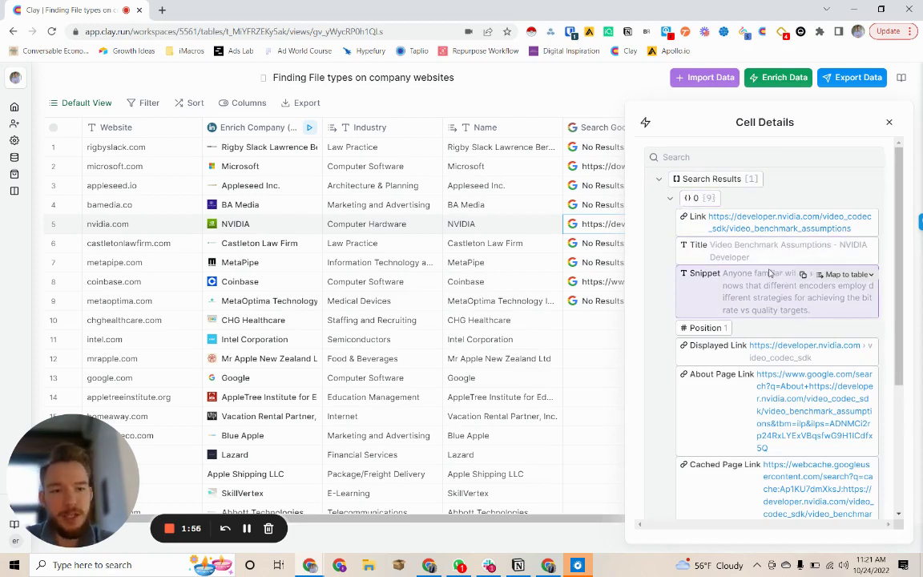
# Append "Video" after filetype:pdf in the Search Google query and save the changes
pyautogui.click(888, 122)
pyautogui.click(633, 127)
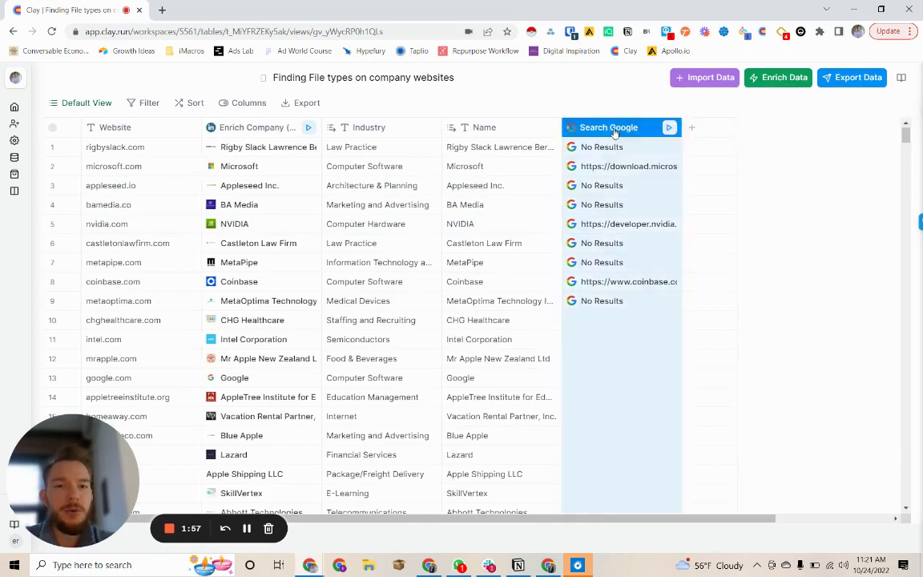
pyautogui.click(489, 173)
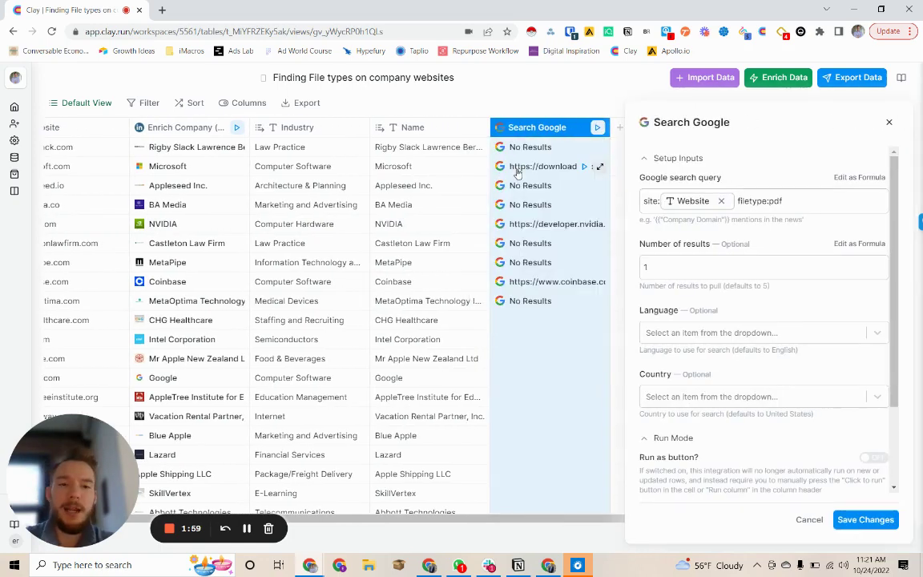
pyautogui.doubleClick(798, 202)
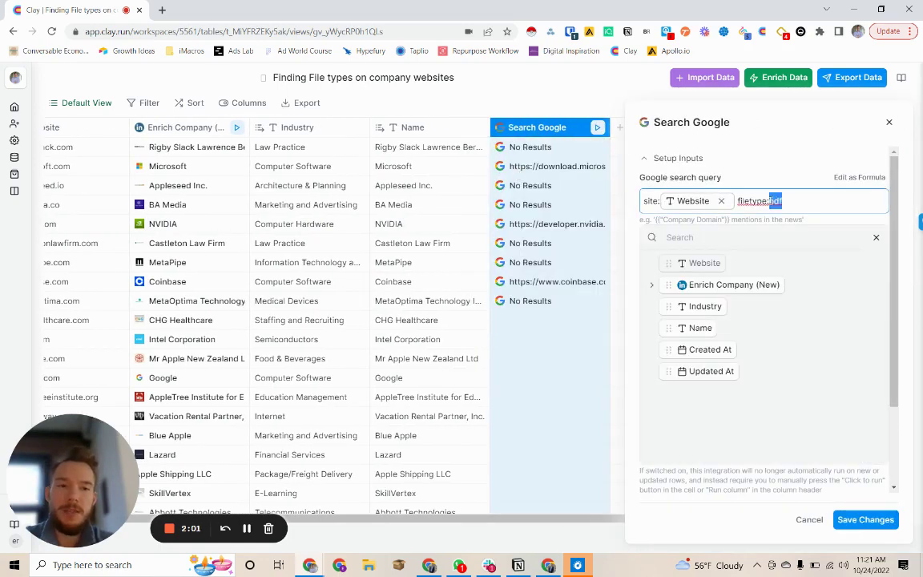
pyautogui.click(805, 201)
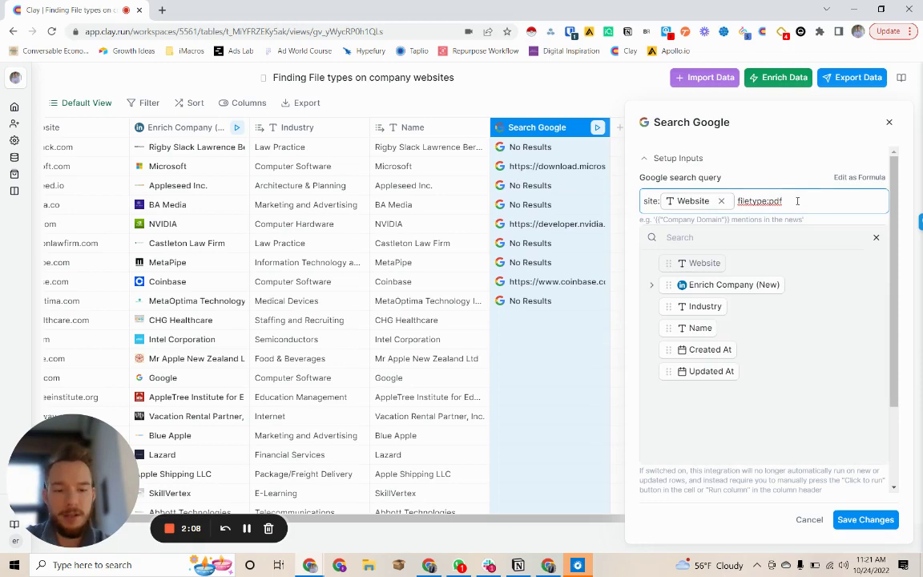
pyautogui.write('"Video')
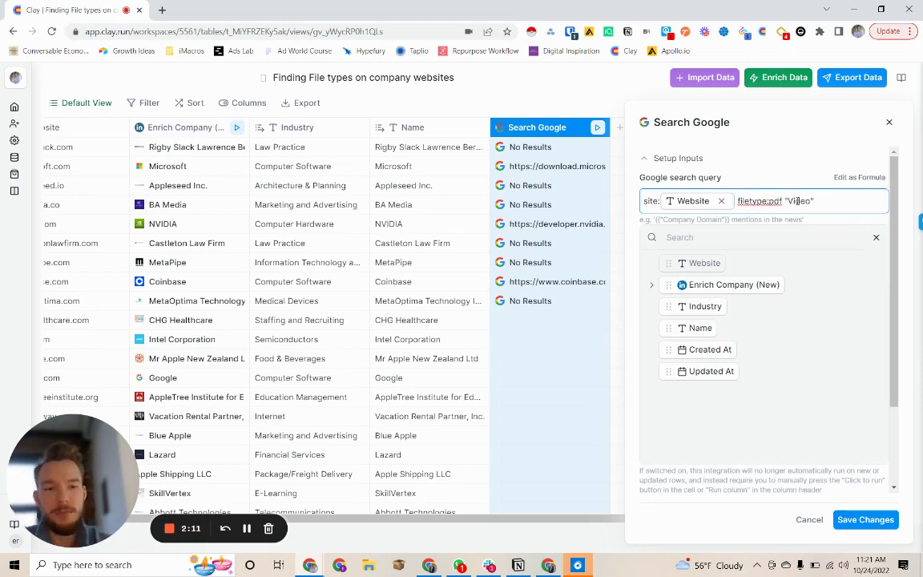
pyautogui.click(876, 237)
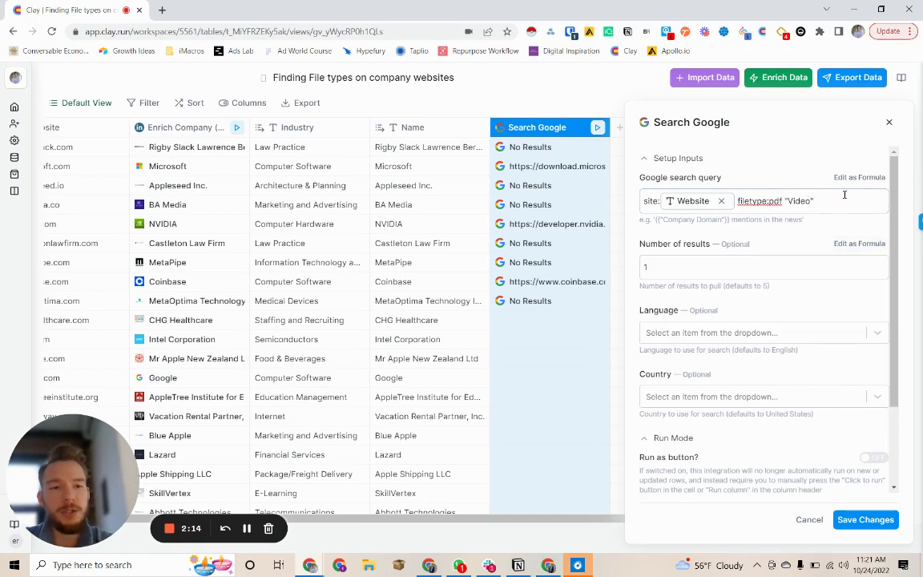
pyautogui.click(852, 520)
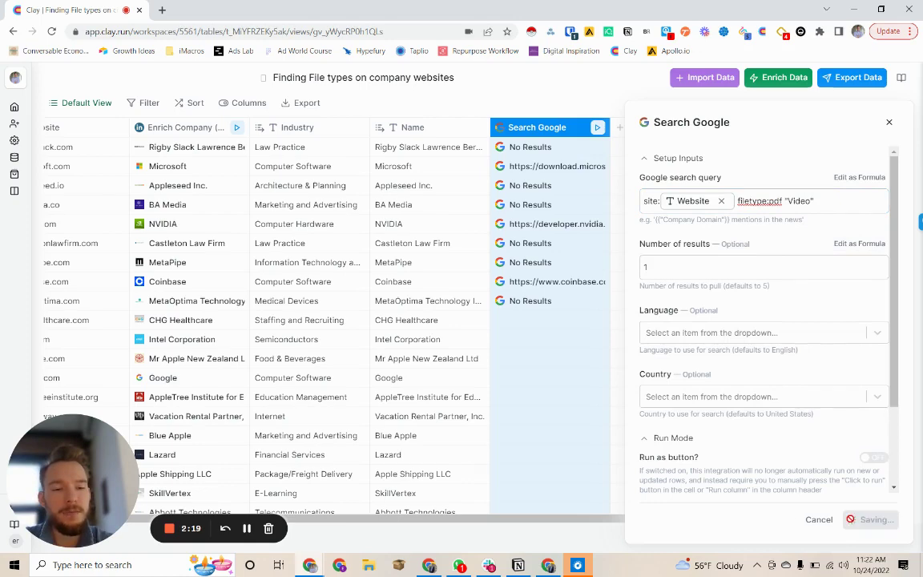
# Re-run the Video query for all nine company rows, NVIDIA through Coinbase and MetaOptima
pyautogui.click(585, 147)
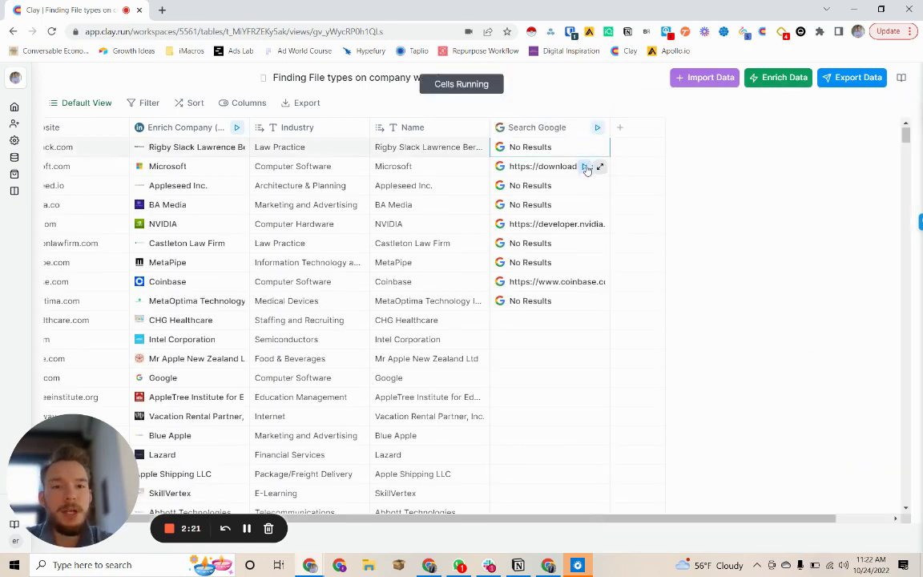
pyautogui.click(585, 166)
pyautogui.click(585, 185)
pyautogui.click(585, 204)
pyautogui.click(585, 223)
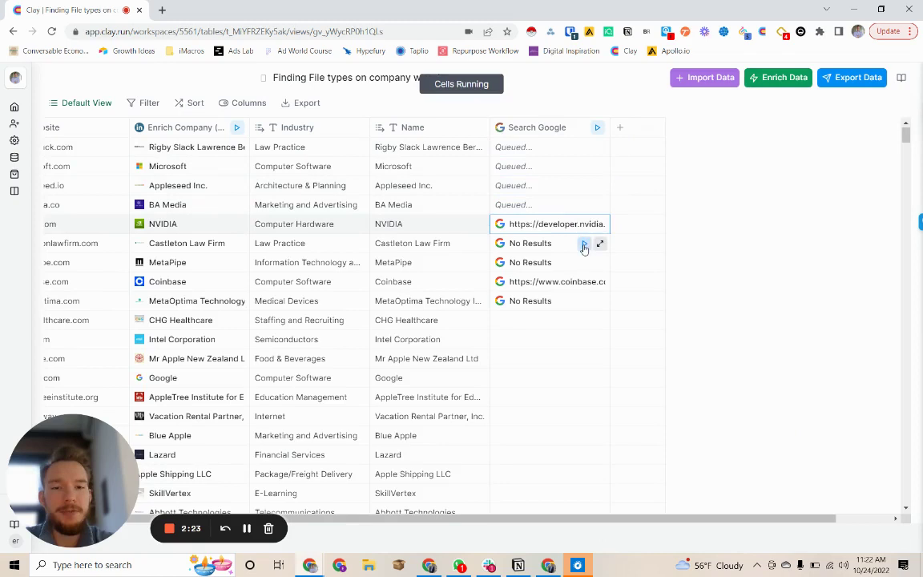
pyautogui.click(585, 243)
pyautogui.click(585, 262)
pyautogui.click(584, 281)
pyautogui.click(585, 301)
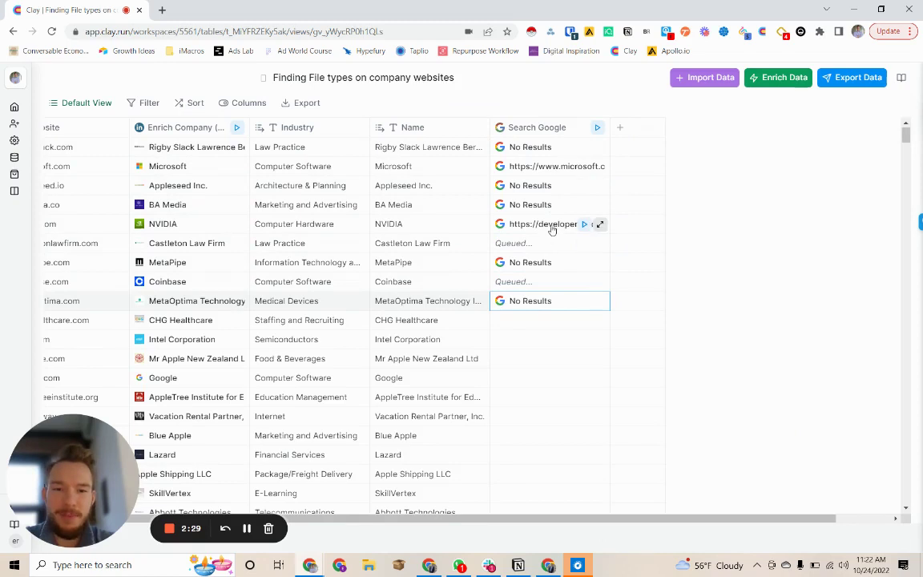
# Check NVIDIA's new result, a Video Effects SDK guide PDF, then close the details
pyautogui.click(559, 225)
pyautogui.click(659, 179)
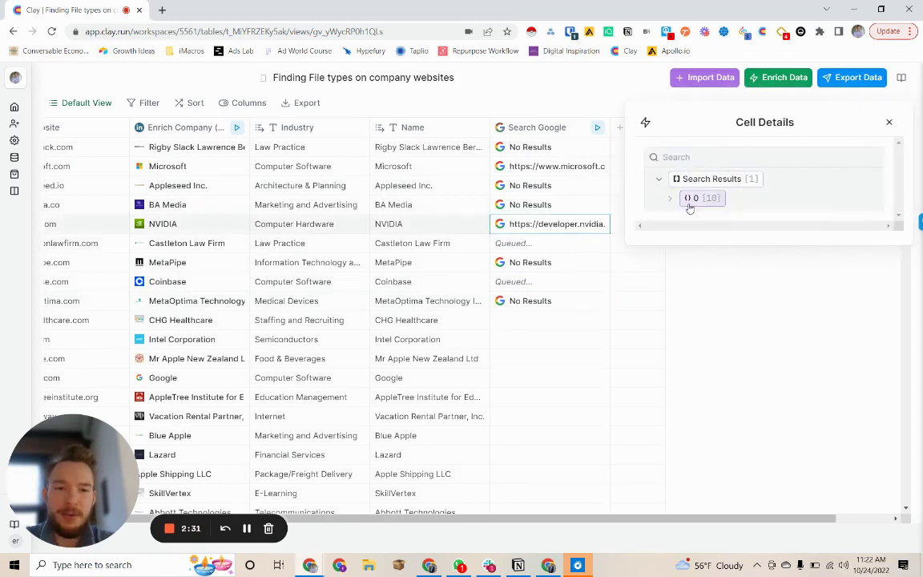
pyautogui.click(689, 200)
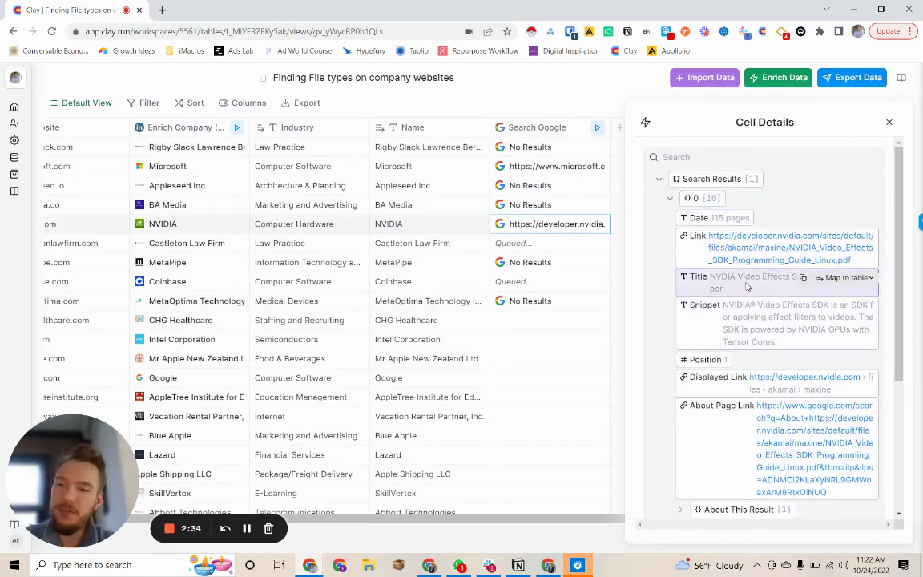
pyautogui.click(888, 121)
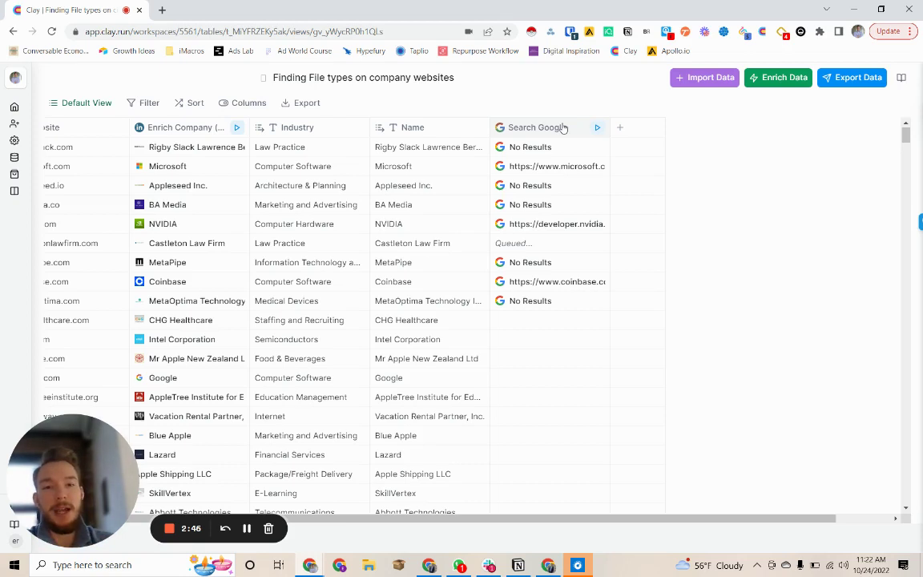
# Edit the query to site: Website filetype:pdf "diversity" and save the column settings
pyautogui.click(564, 128)
pyautogui.click(491, 174)
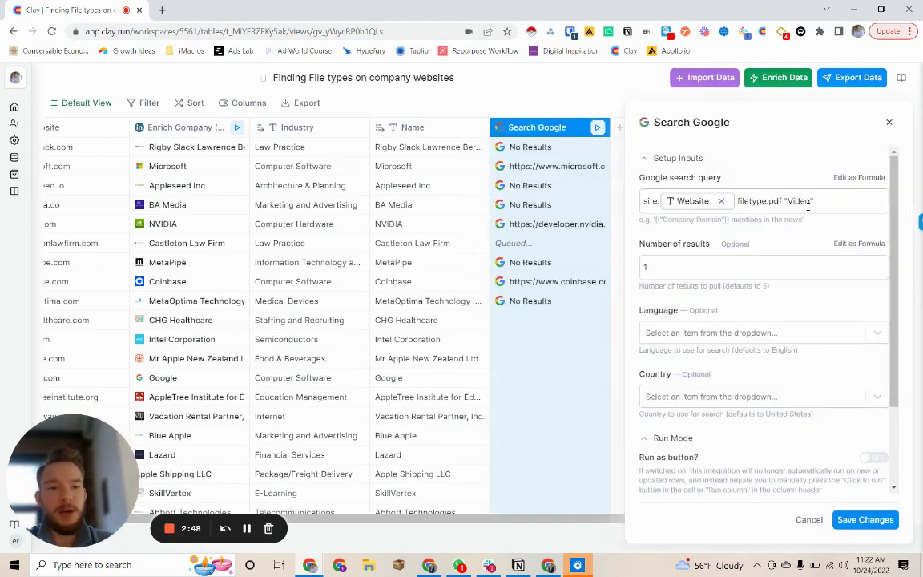
pyautogui.click(811, 201)
pyautogui.moveTo(813, 201); pyautogui.dragTo(784, 201)
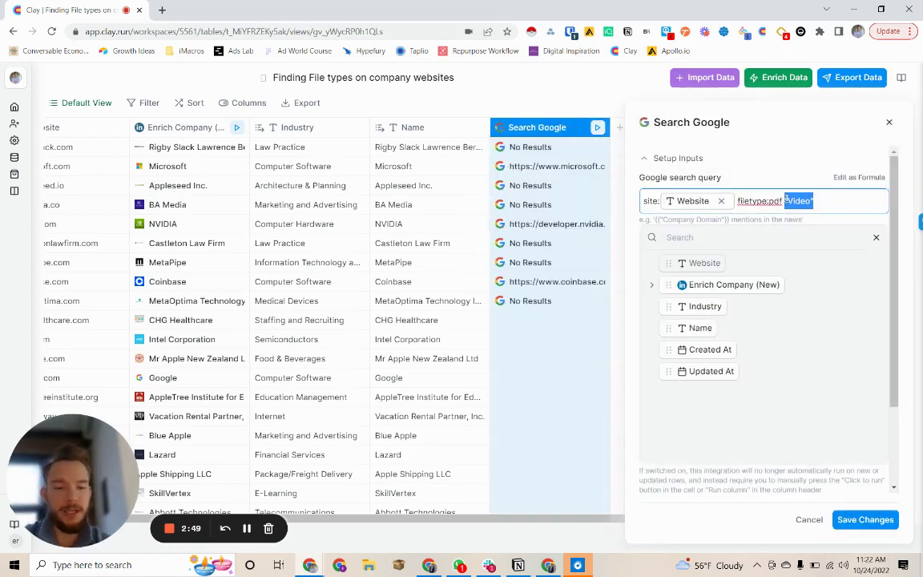
pyautogui.write('diversity')
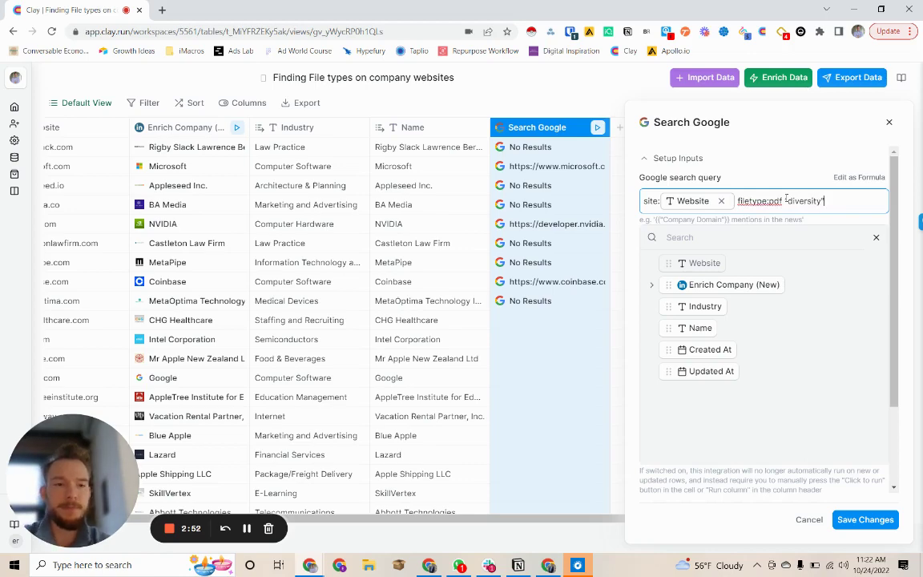
pyautogui.click(874, 237)
pyautogui.click(863, 519)
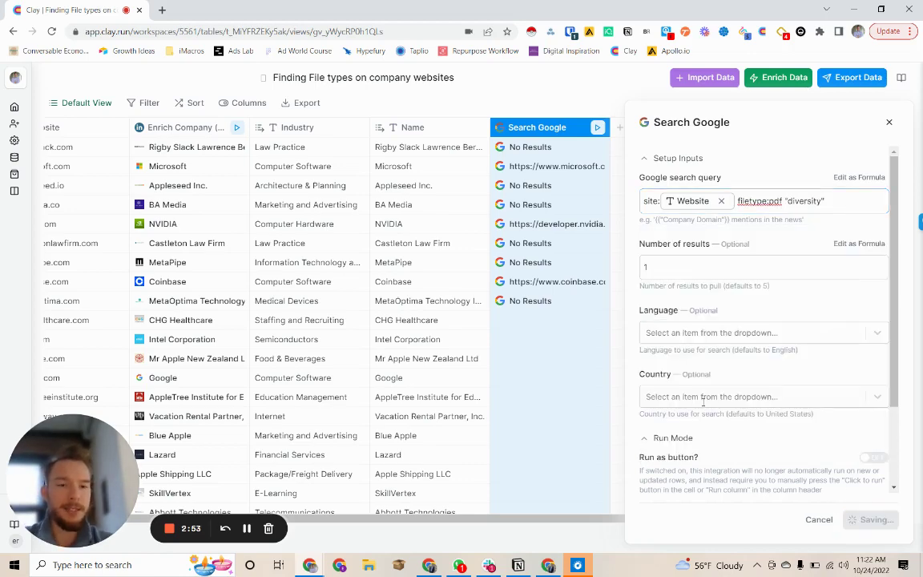
# Re-run the diversity query for the first eight rows, including Microsoft, NVIDIA and Coinbase
pyautogui.click(584, 146)
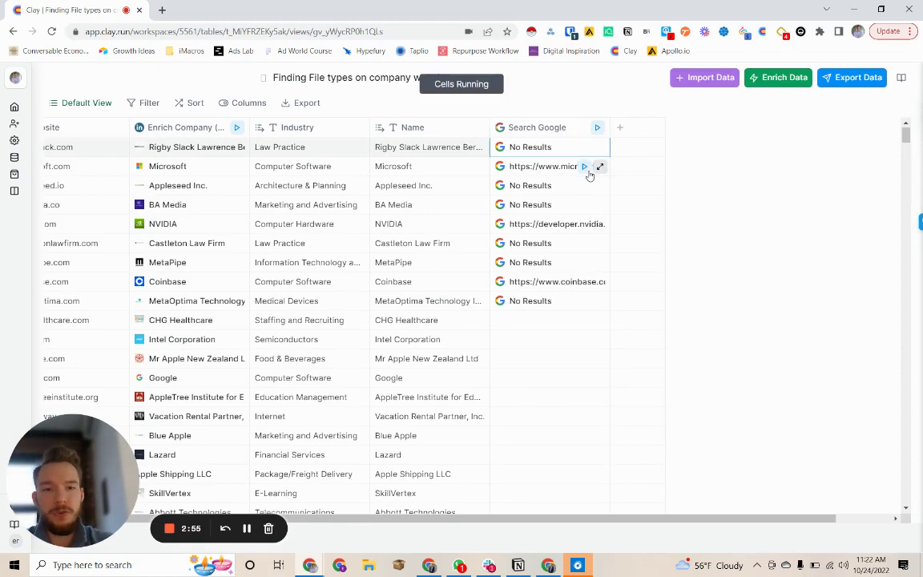
pyautogui.click(584, 166)
pyautogui.click(584, 186)
pyautogui.click(584, 205)
pyautogui.click(584, 223)
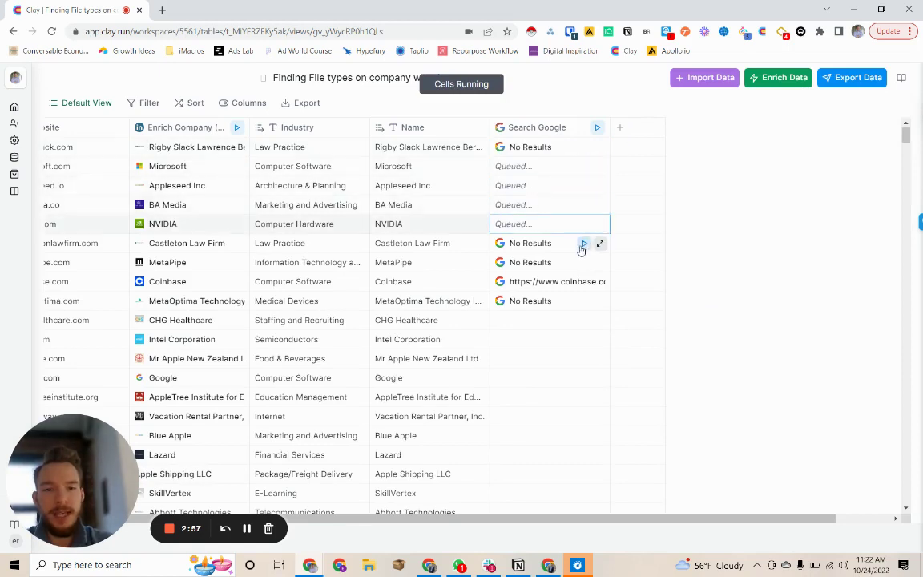
pyautogui.click(584, 243)
pyautogui.click(584, 262)
pyautogui.click(584, 282)
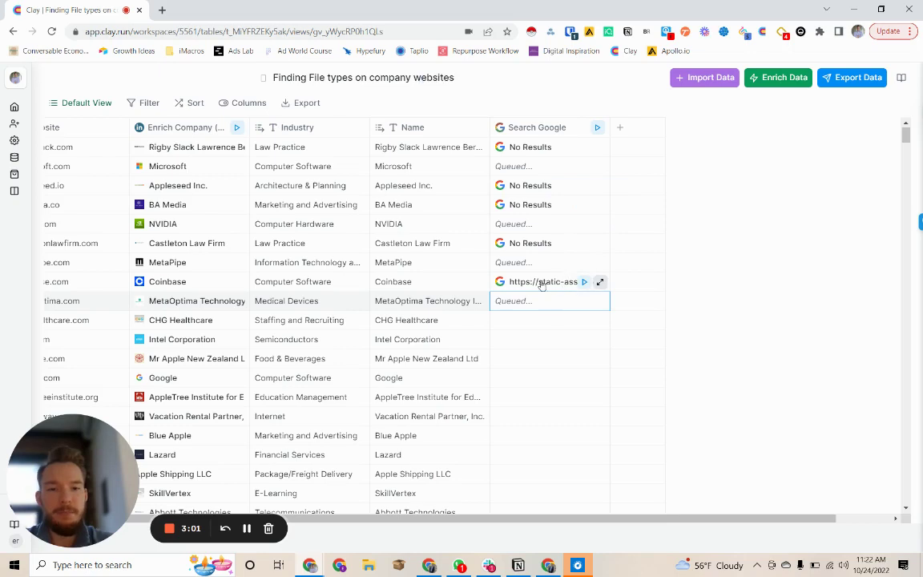
# Review the diversity PDF links returned for Coinbase, NVIDIA and Microsoft, then close details
pyautogui.click(541, 285)
pyautogui.click(694, 180)
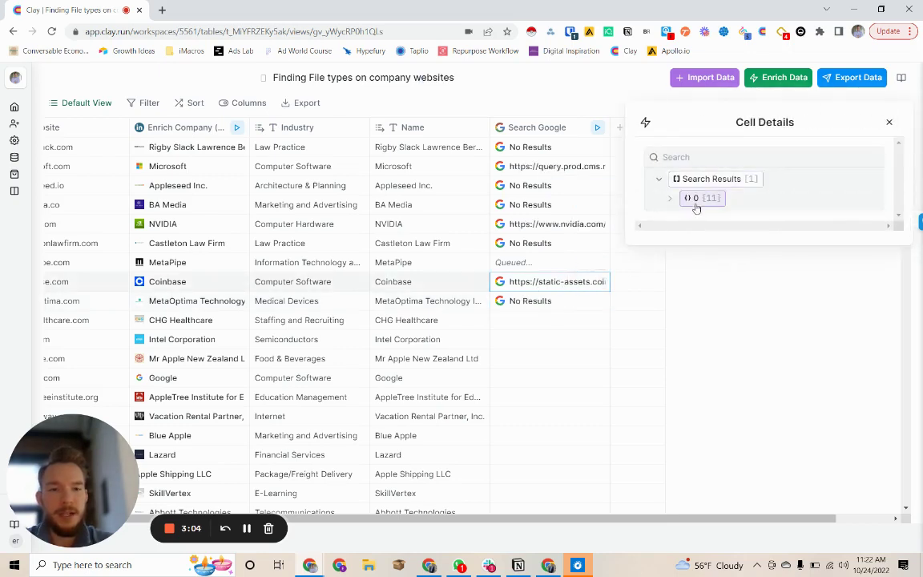
pyautogui.click(695, 201)
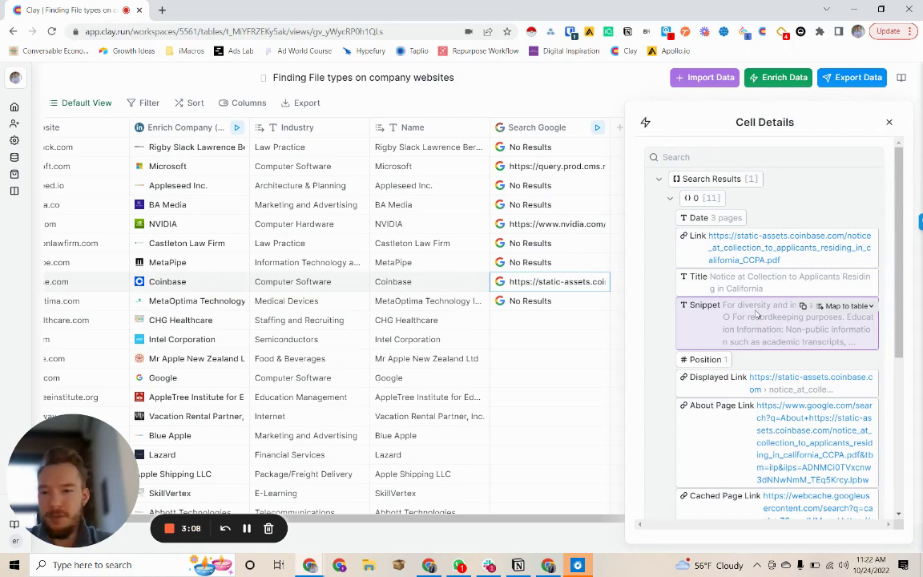
pyautogui.click(888, 122)
pyautogui.click(557, 226)
pyautogui.click(677, 180)
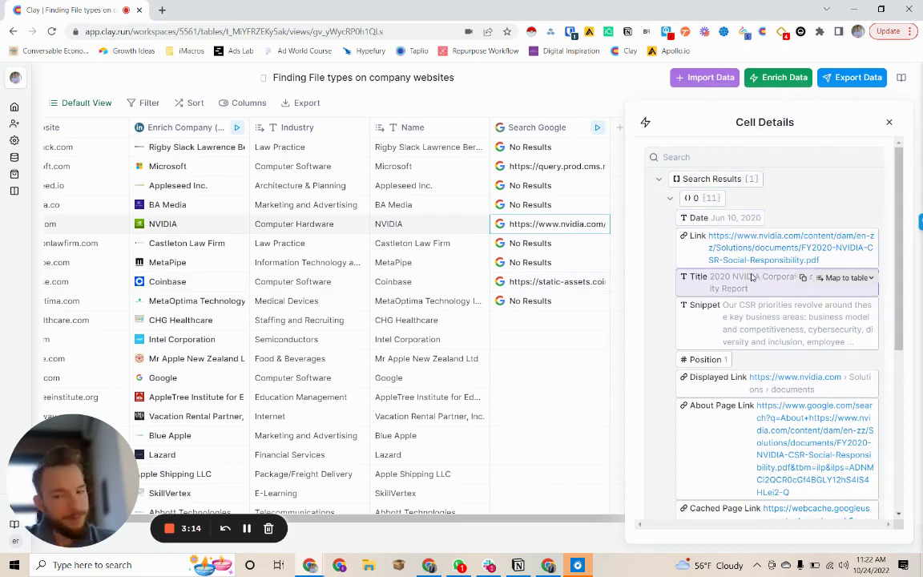
pyautogui.click(561, 167)
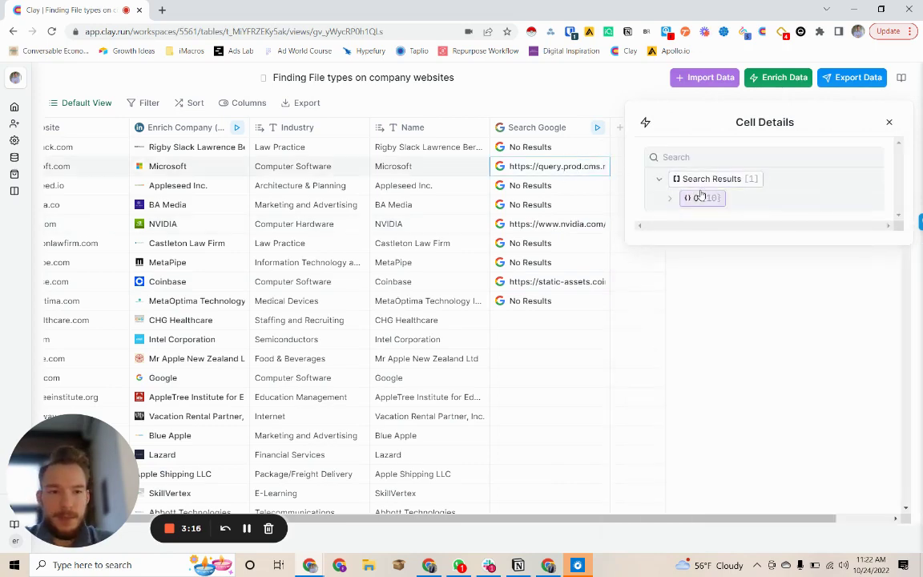
pyautogui.click(701, 197)
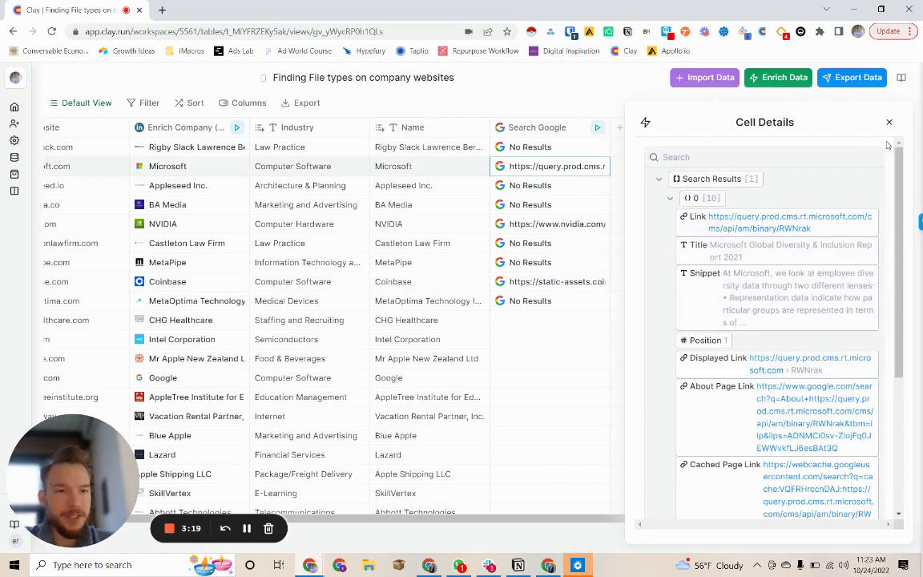
pyautogui.press('Escape')
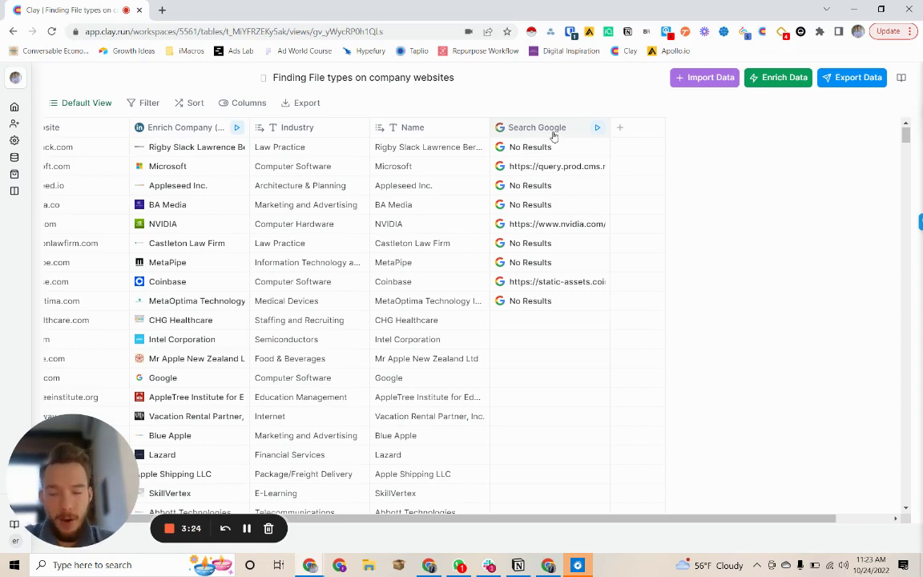
# Add after:2022 to the end of the Search Google query and save it
pyautogui.click(553, 133)
pyautogui.click(505, 173)
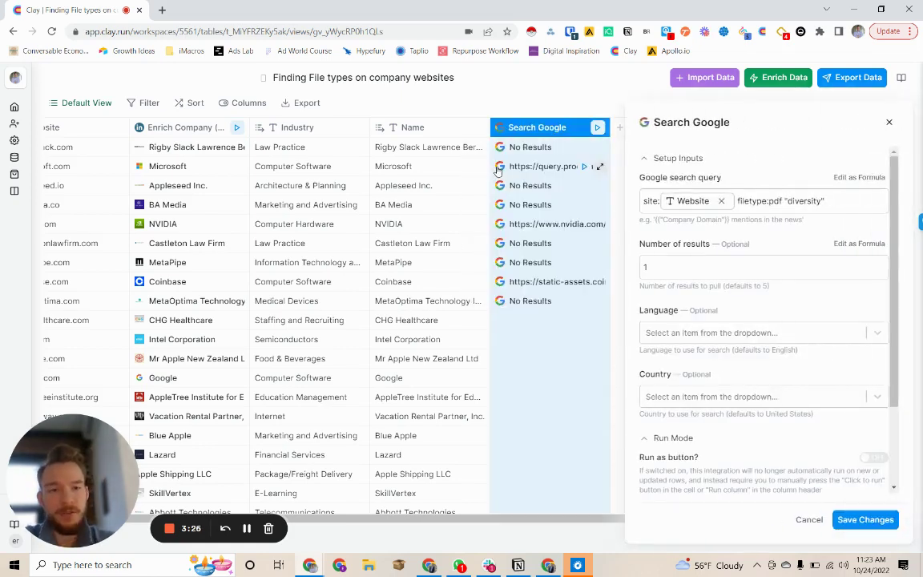
pyautogui.click(833, 202)
pyautogui.write('after')
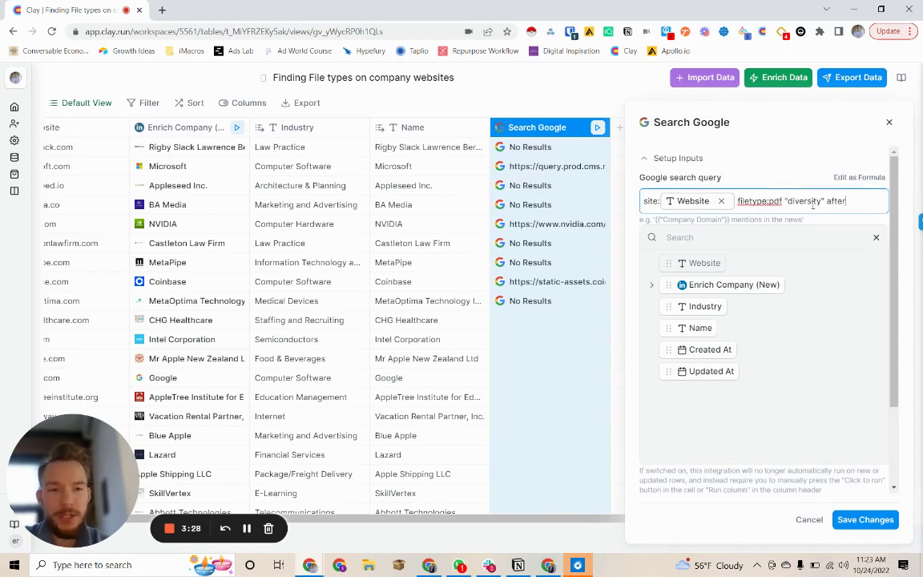
pyautogui.write(':2022')
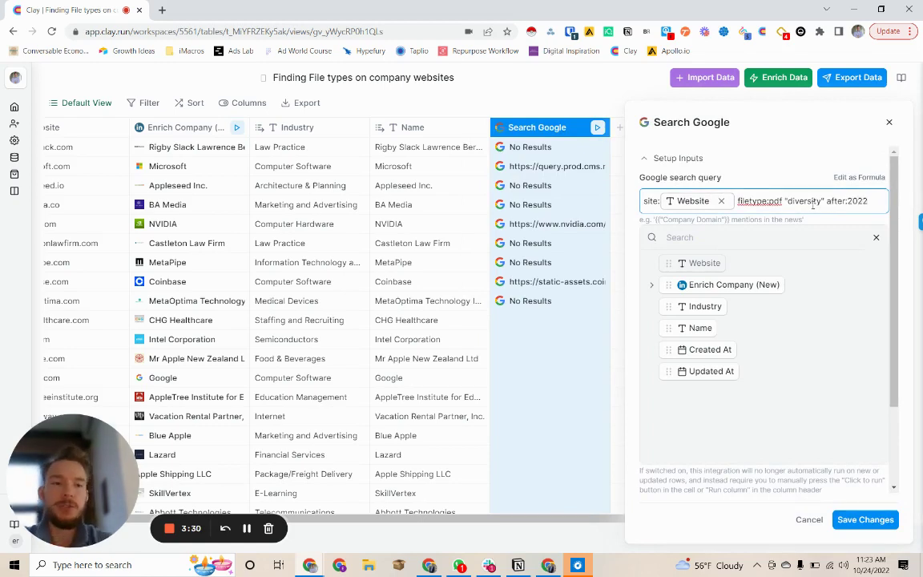
pyautogui.click(873, 236)
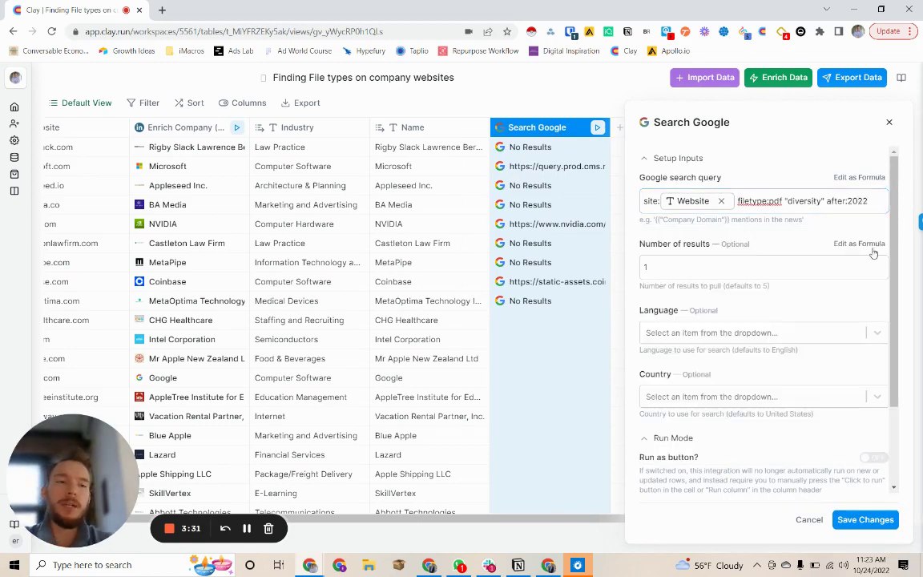
pyautogui.click(865, 519)
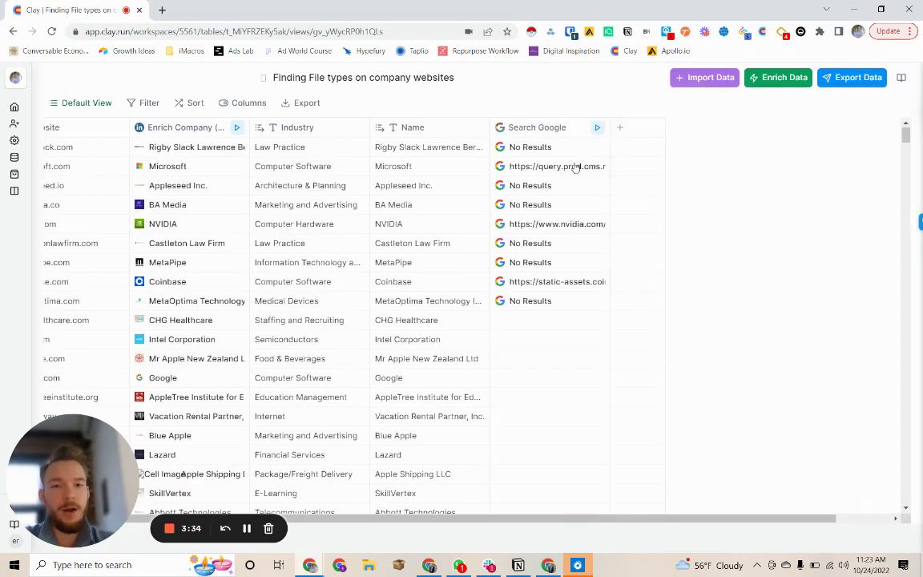
# Re-run the search for NVIDIA, Microsoft and Coinbase
pyautogui.click(591, 224)
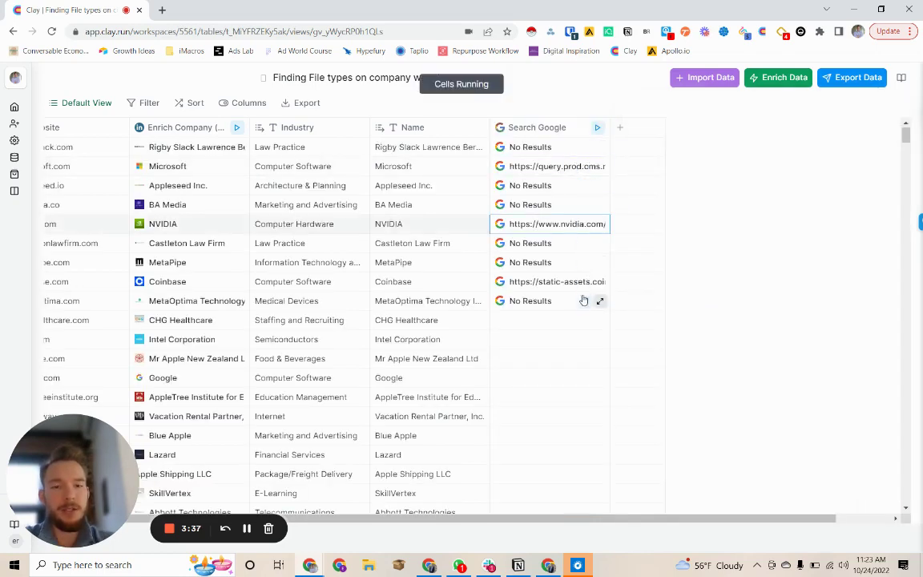
pyautogui.click(584, 282)
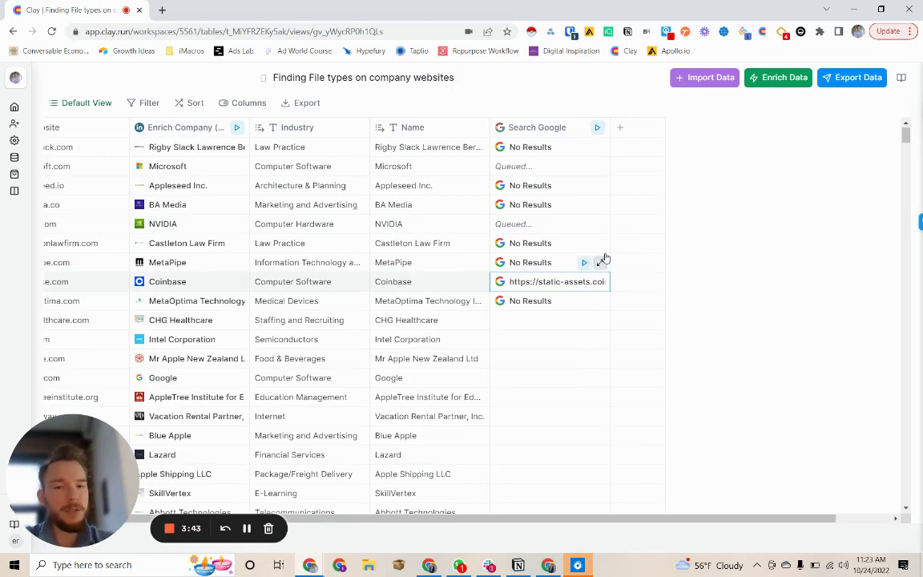
pyautogui.click(585, 281)
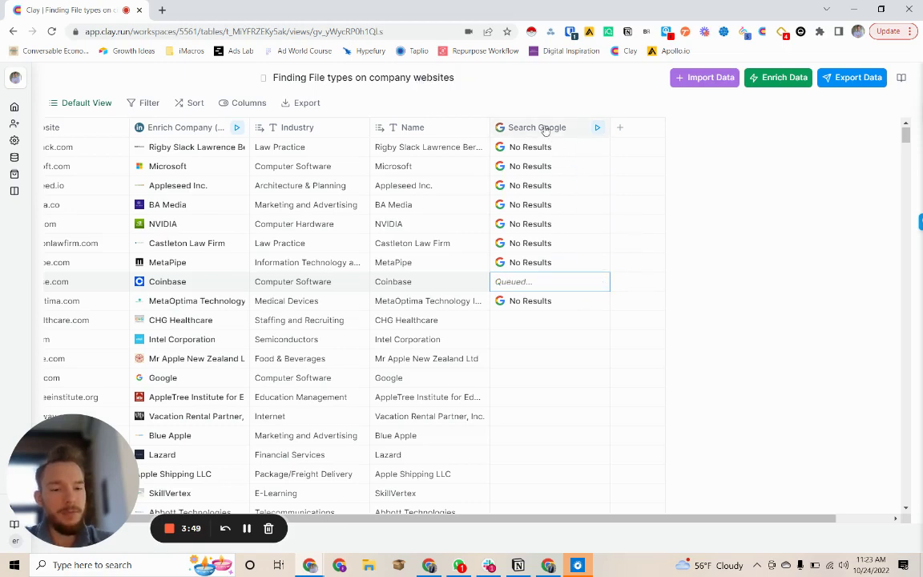
# Change the query's date limit from after:2022 to after:2021 and save
pyautogui.click(545, 130)
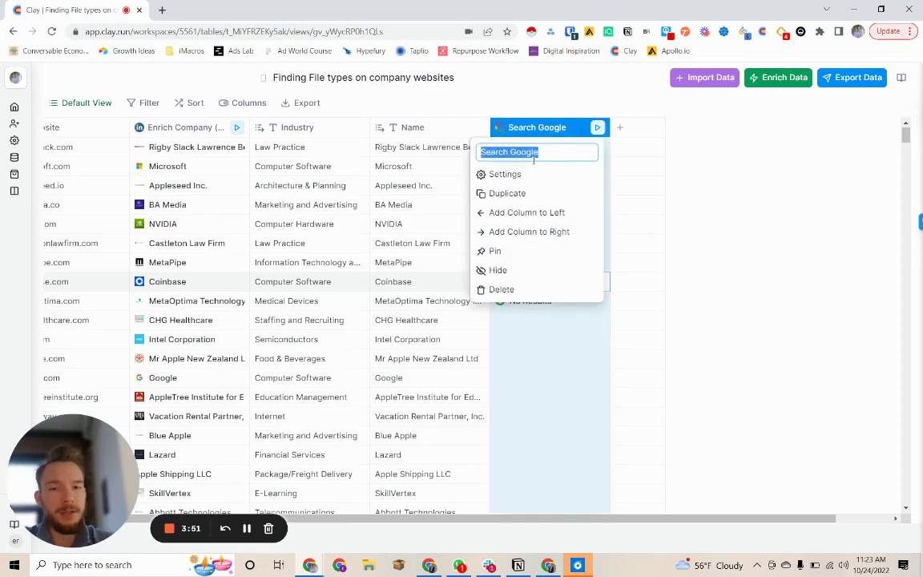
pyautogui.click(511, 173)
pyautogui.click(867, 202)
pyautogui.press('BackSpace')
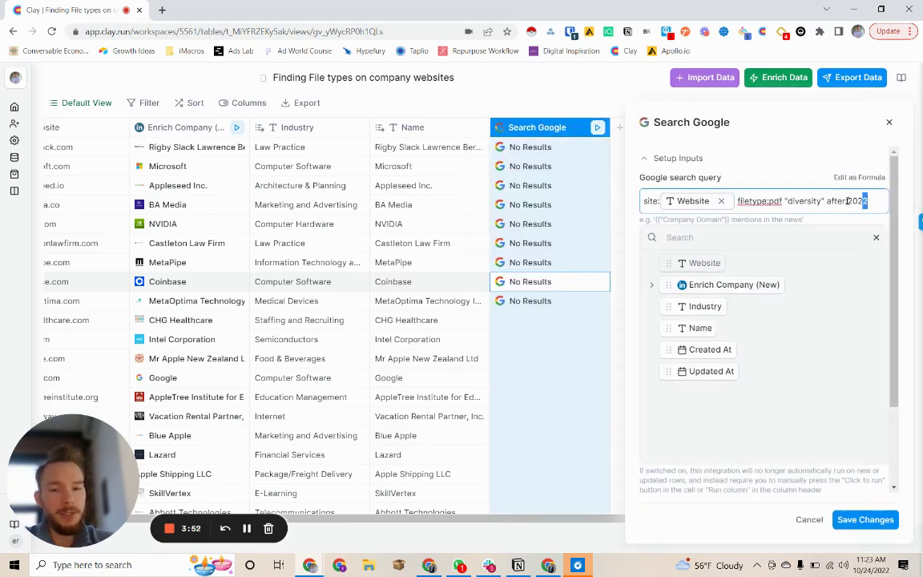
pyautogui.write('1')
pyautogui.click(863, 520)
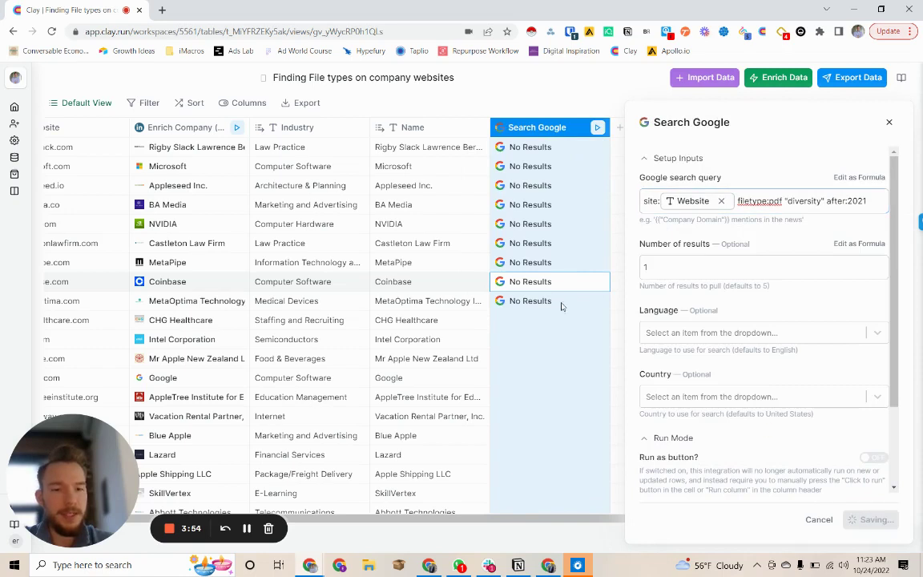
# Re-run Coinbase, NVIDIA and Microsoft, then inspect NVIDIA's Corporate Responsibility Report PDF link
pyautogui.click(584, 284)
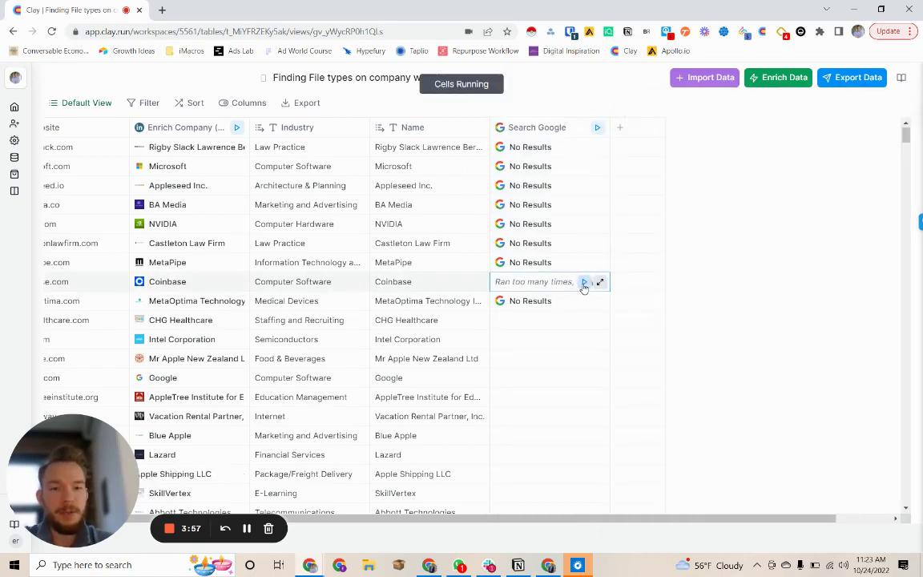
pyautogui.click(585, 225)
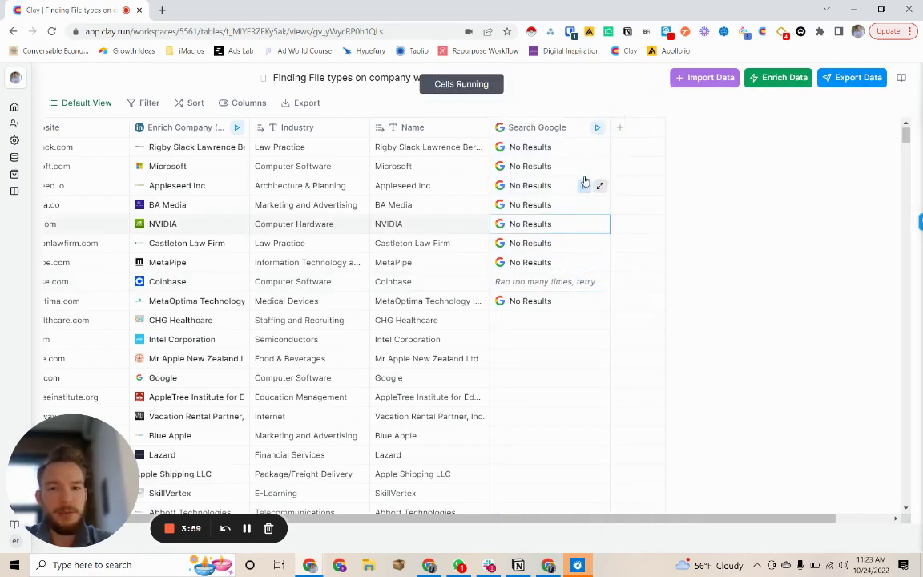
pyautogui.click(587, 166)
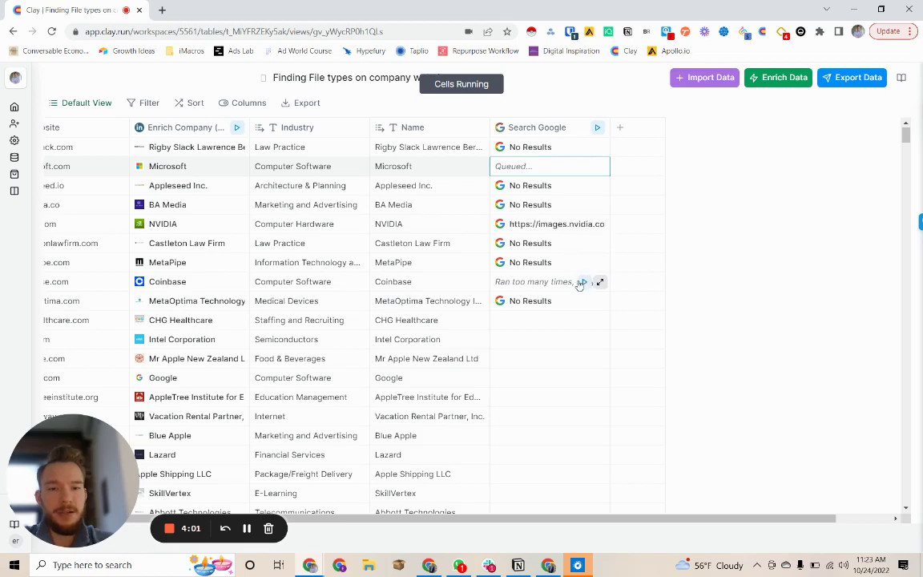
pyautogui.click(600, 224)
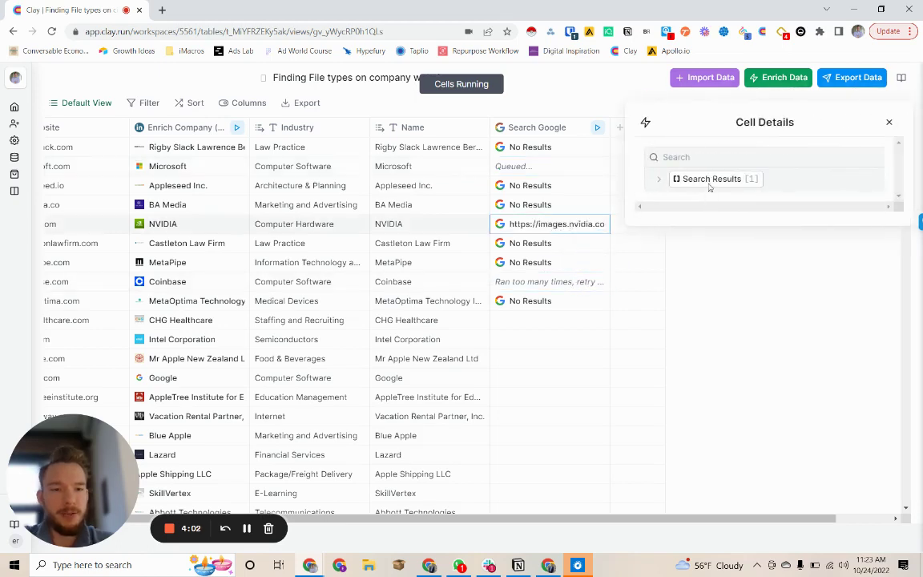
pyautogui.click(659, 179)
pyautogui.click(669, 198)
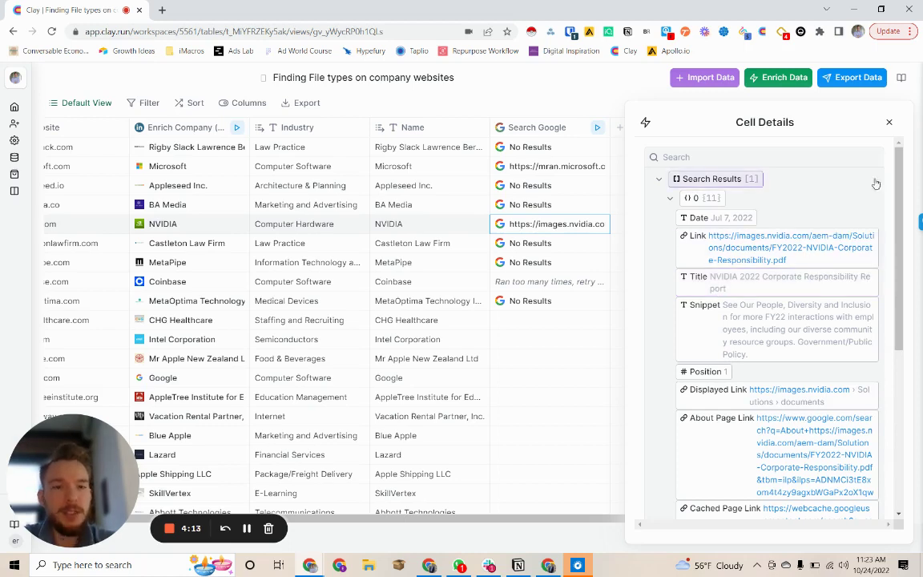
pyautogui.click(889, 122)
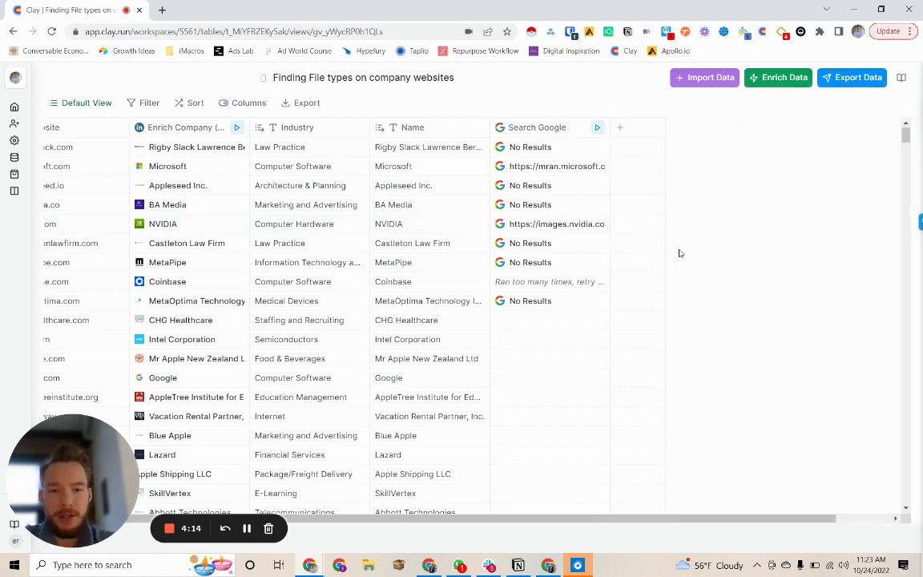